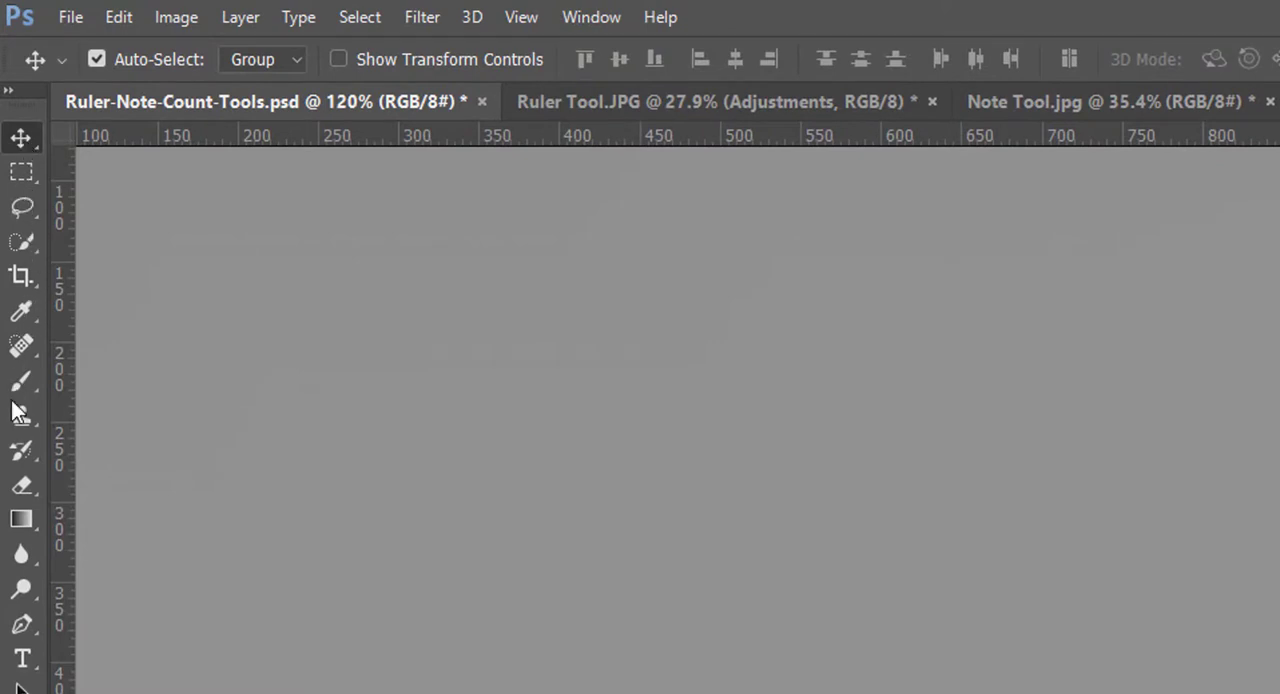
Step: Examine the tool variants grouped under the marquee, lasso, quick selection, crop and eyedropper tools
right_click(25, 181)
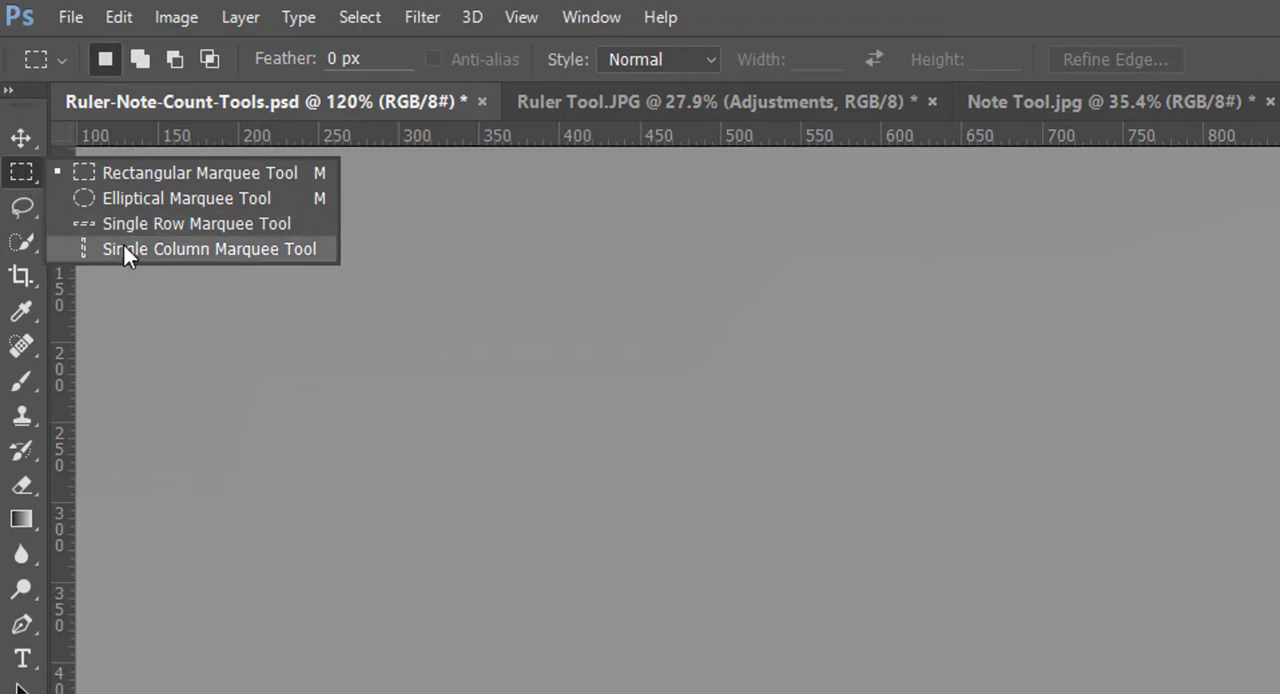
right_click(22, 210)
right_click(23, 210)
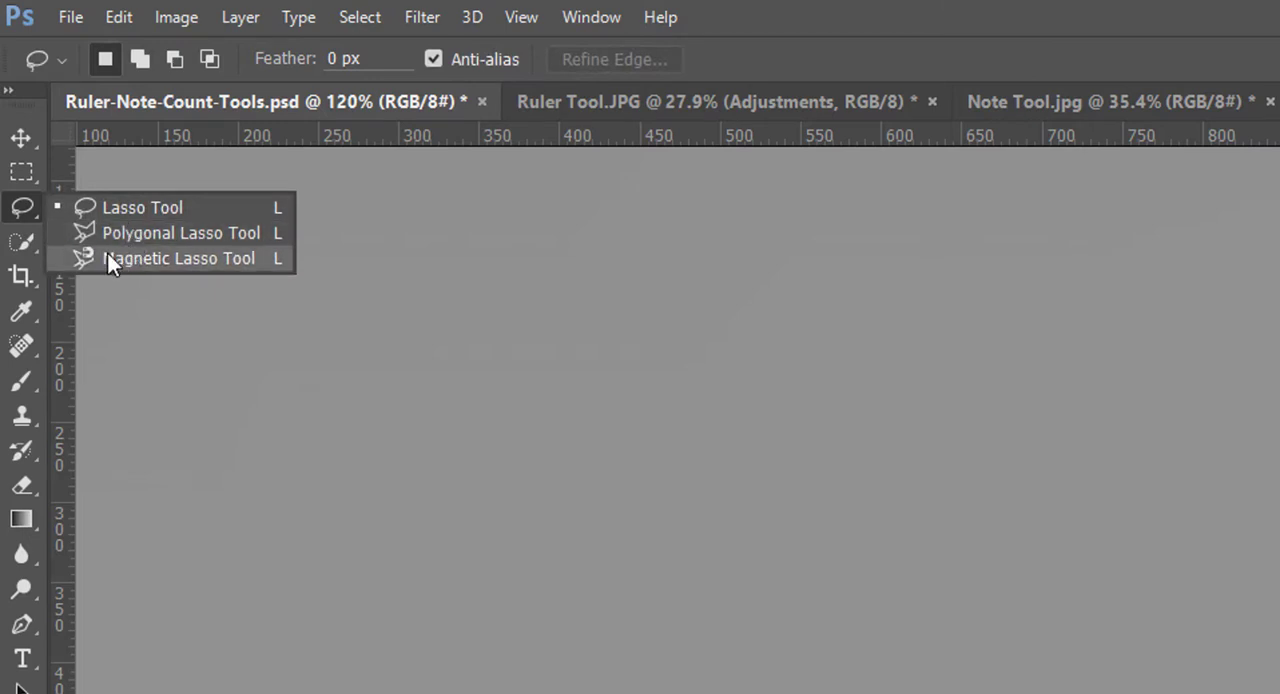
left_click(22, 241)
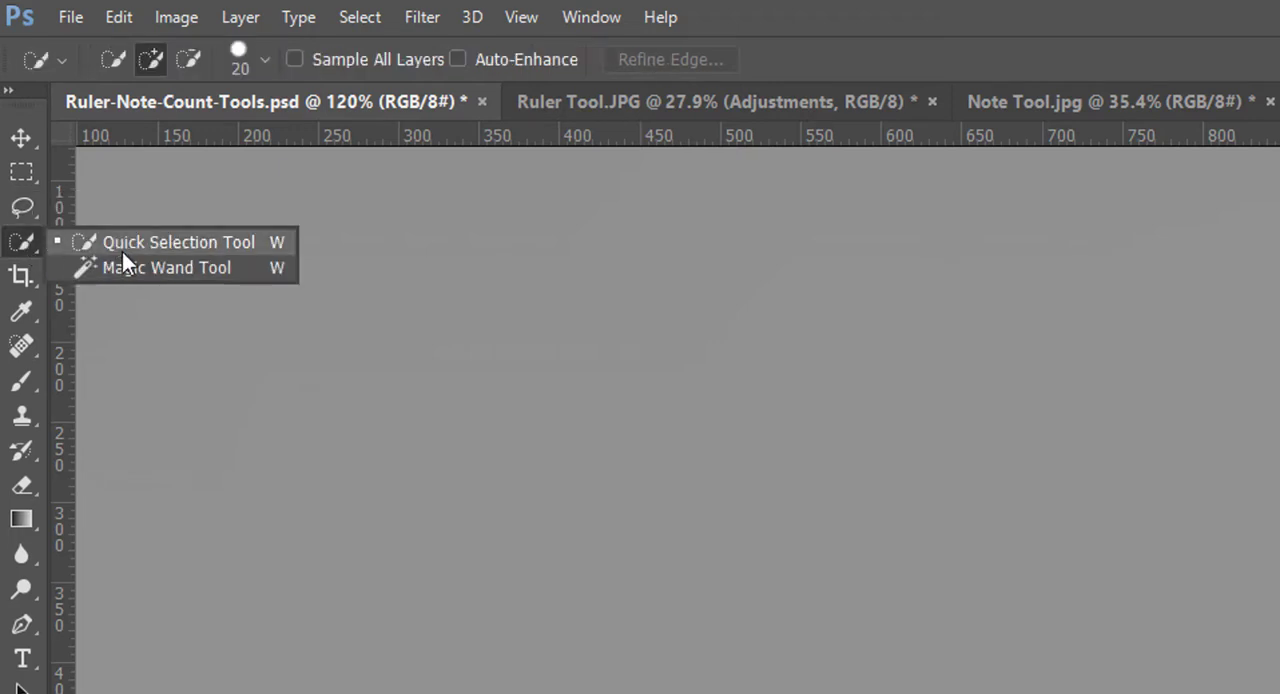
left_click(23, 280)
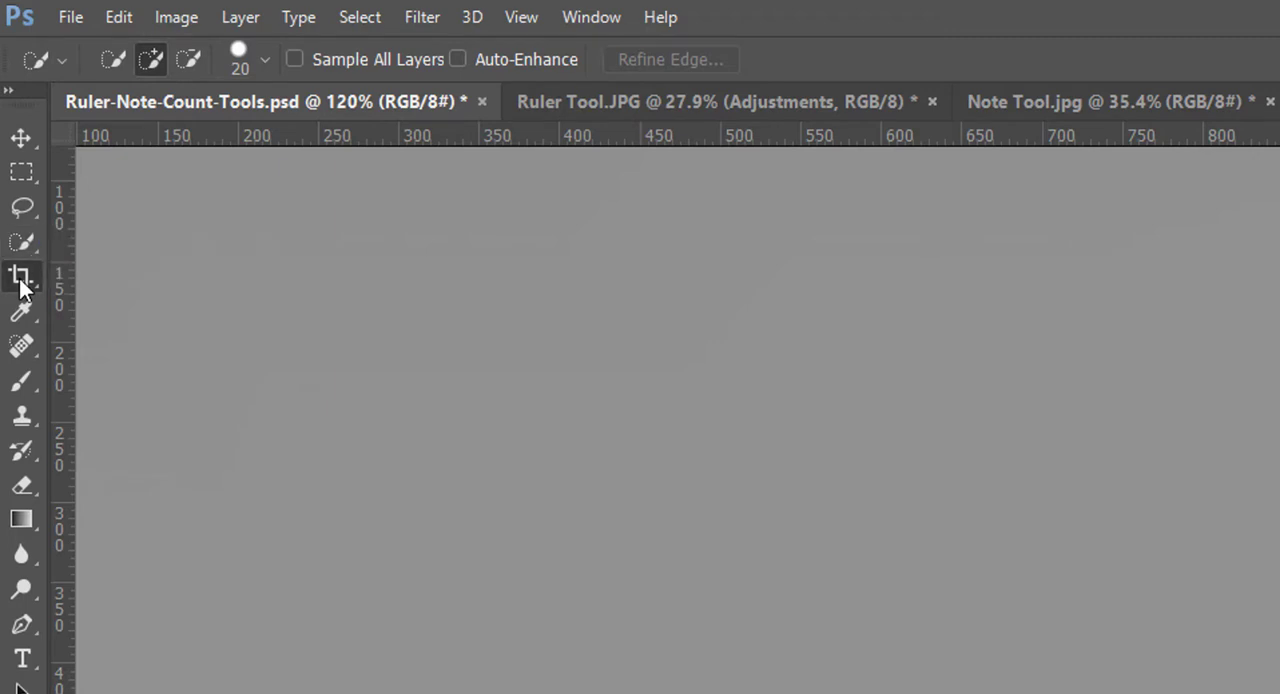
left_click(27, 284)
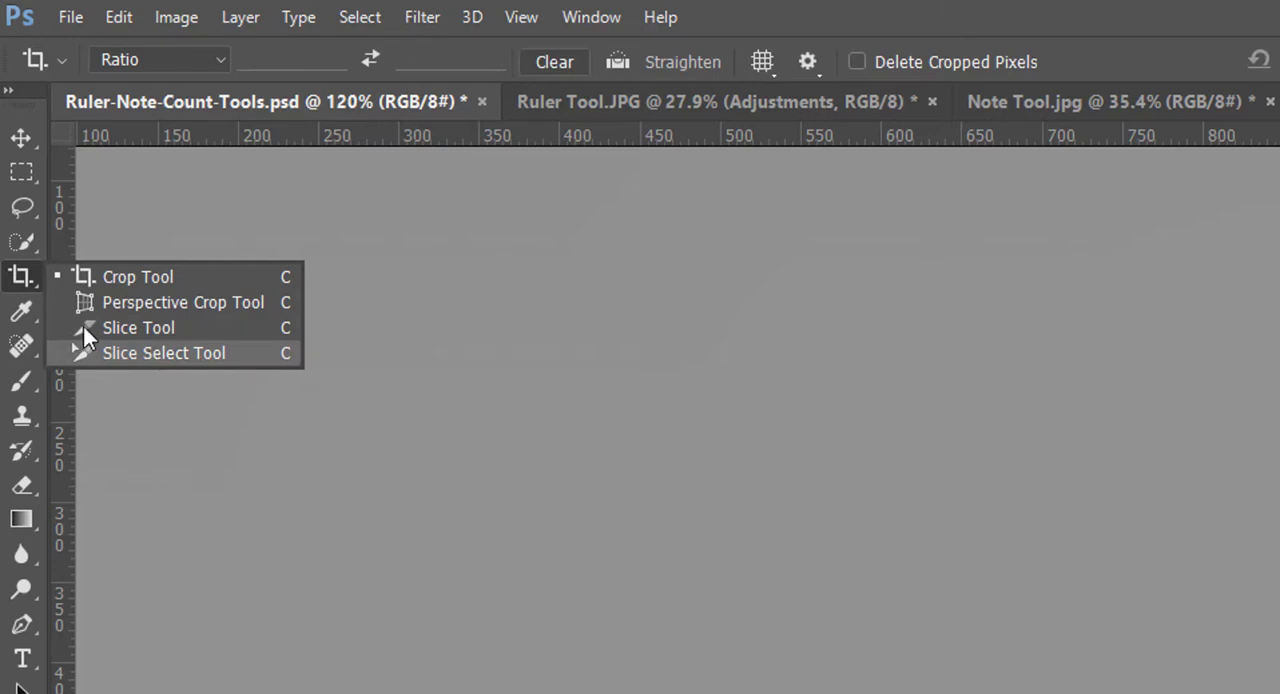
left_click(22, 311)
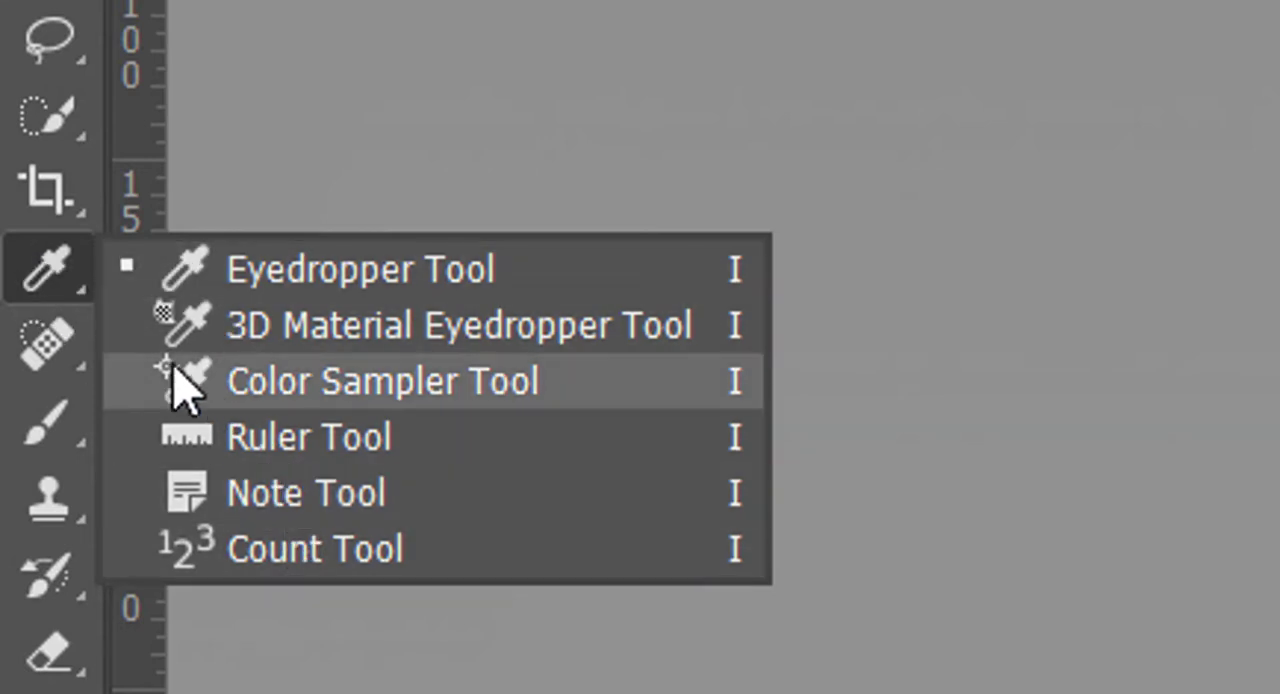
left_click(50, 286)
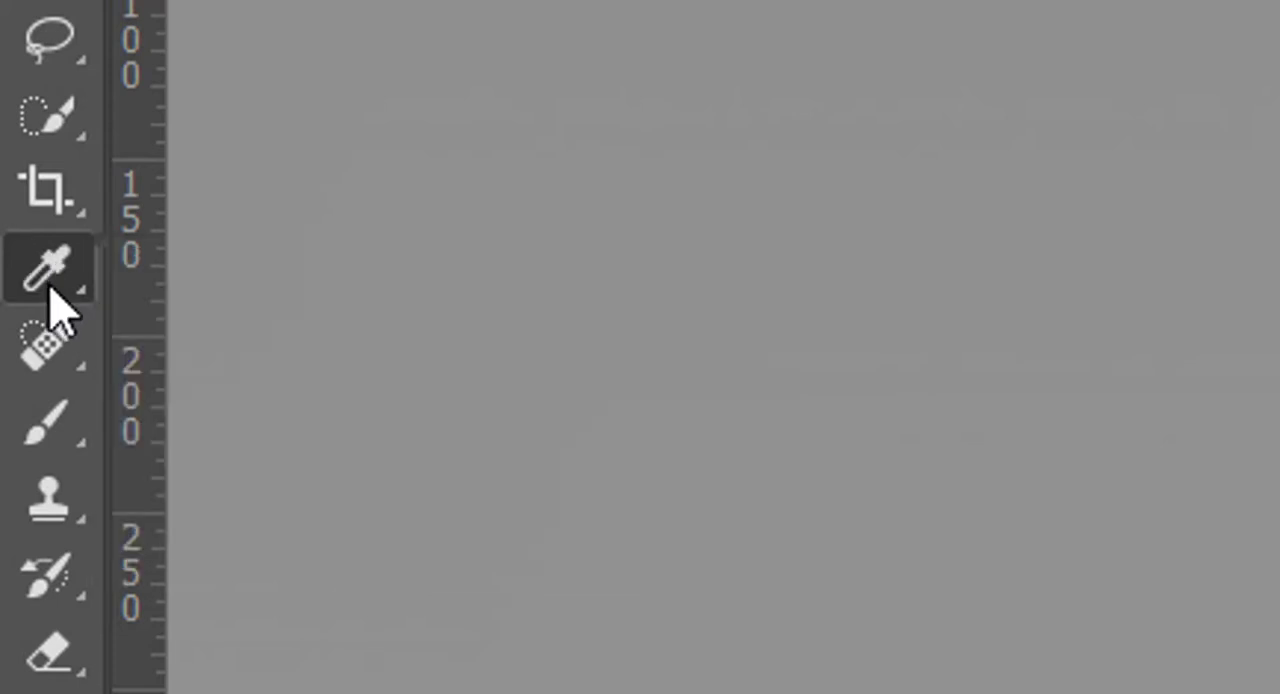
right_click(50, 286)
Step: Activate the Ruler Tool from the eyedropper tool group
left_click(262, 284)
right_click(62, 280)
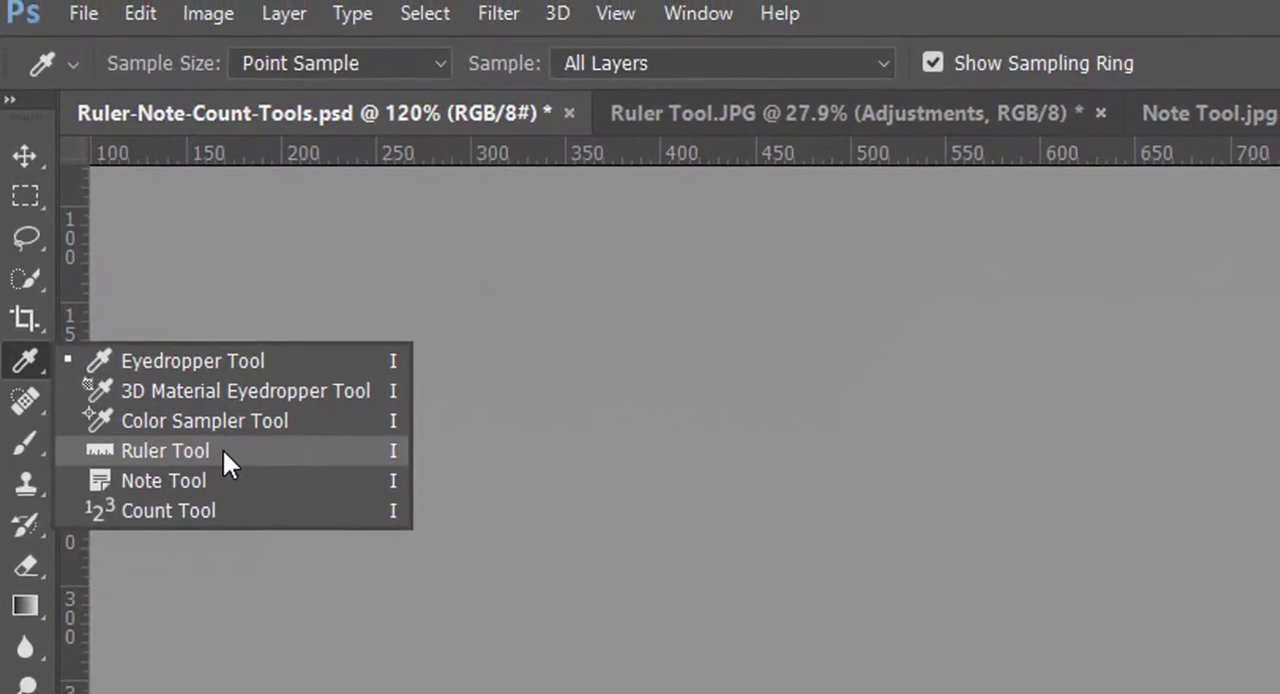
left_click(222, 450)
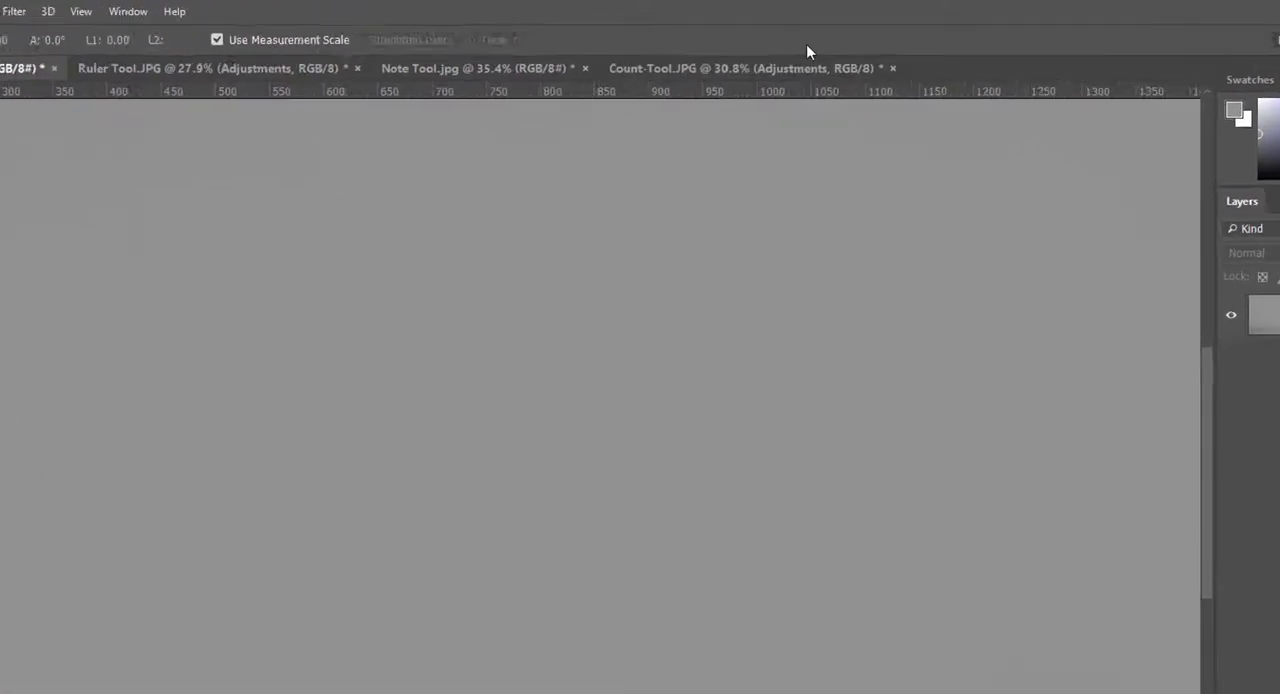
Step: Try inches and centimeters as the measurement units of the document rulers
right_click(828, 198)
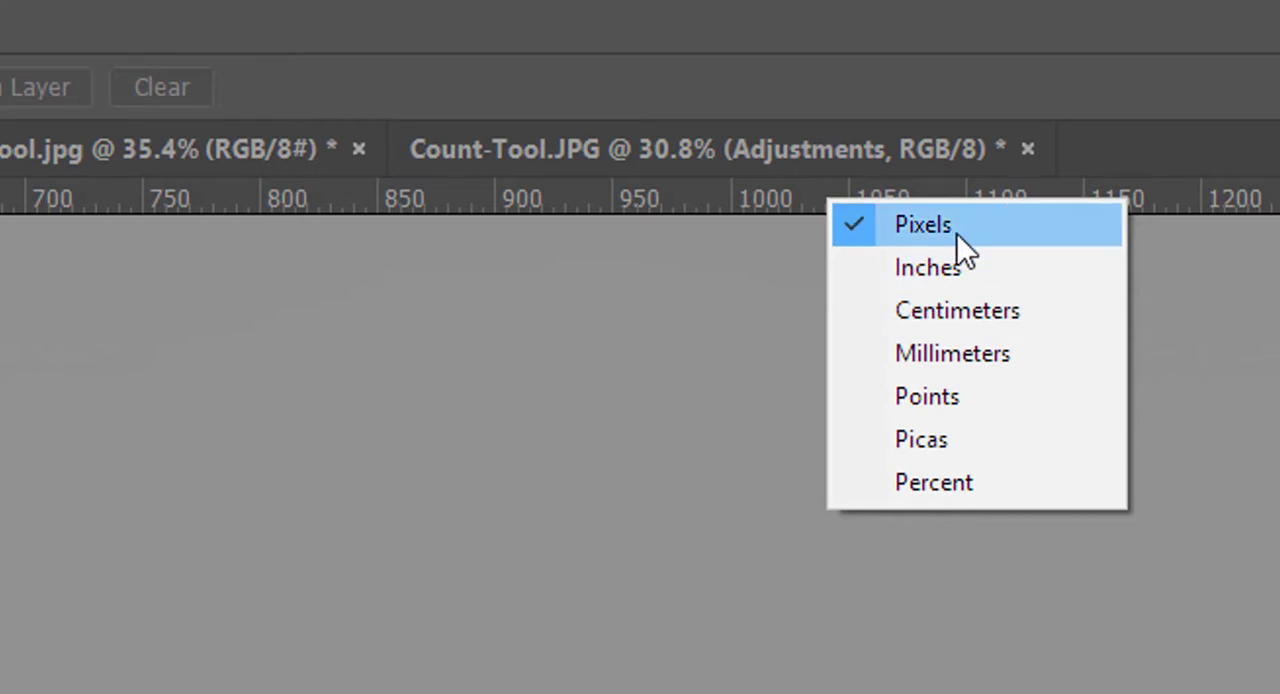
left_click(956, 267)
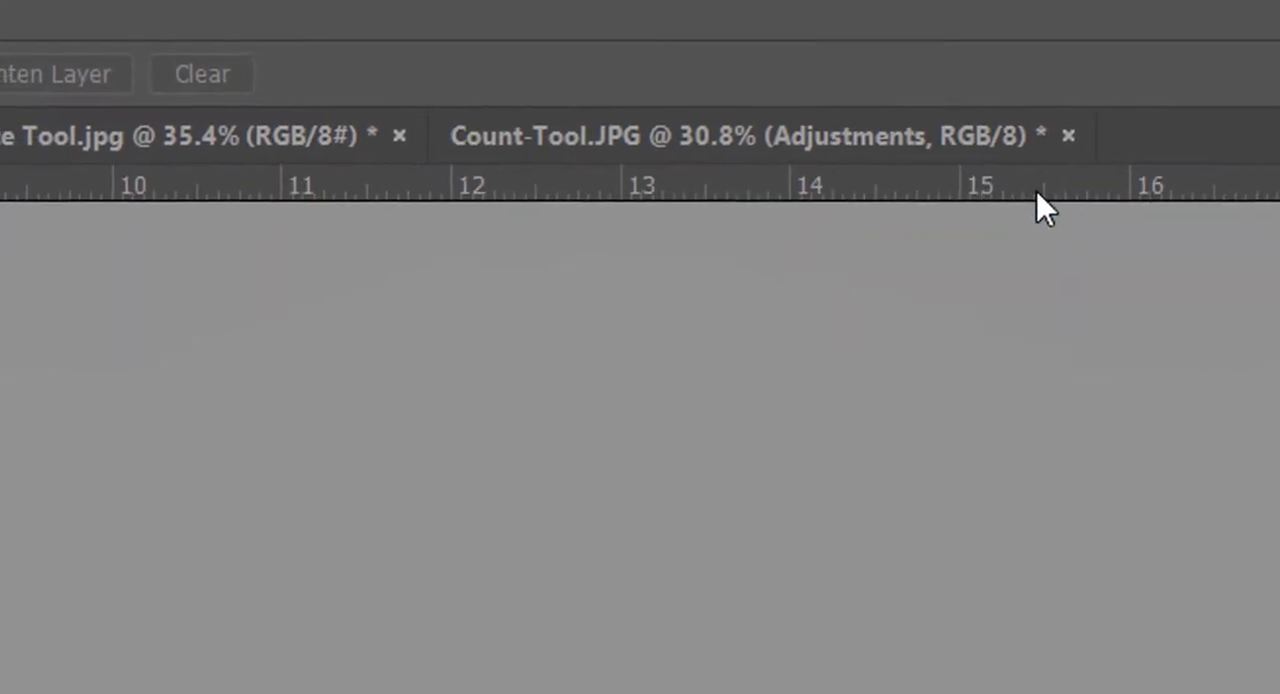
right_click(1039, 195)
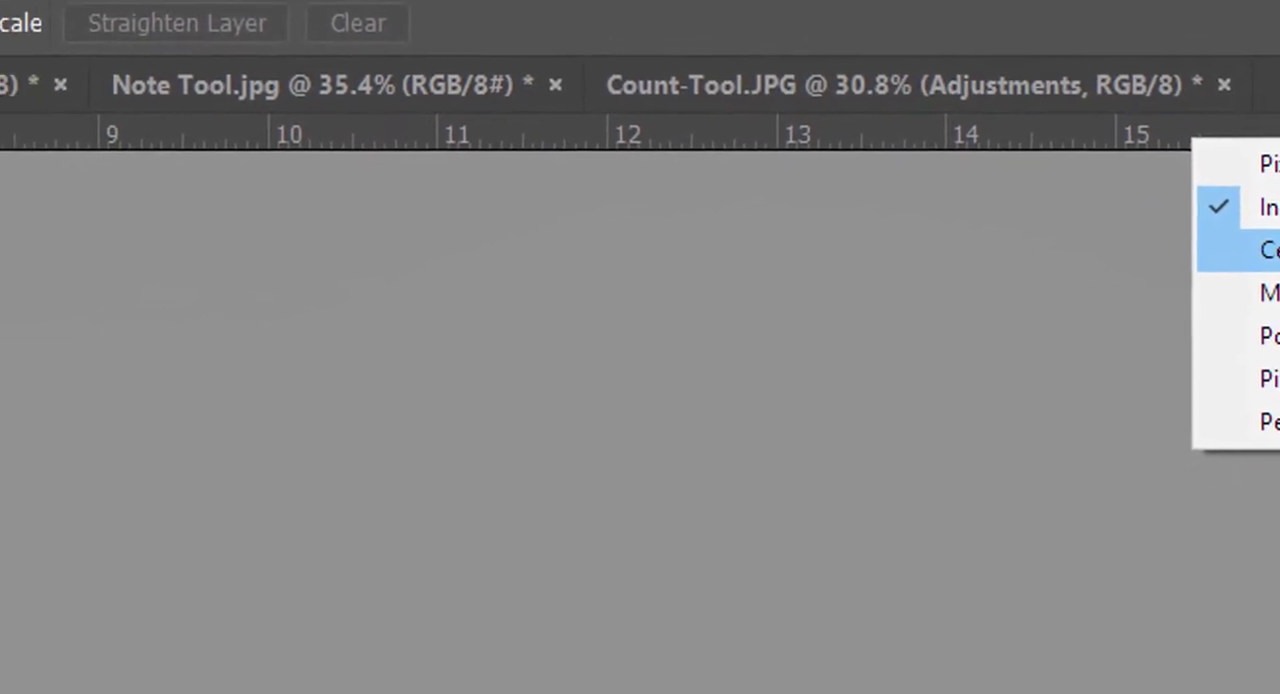
left_click(1266, 250)
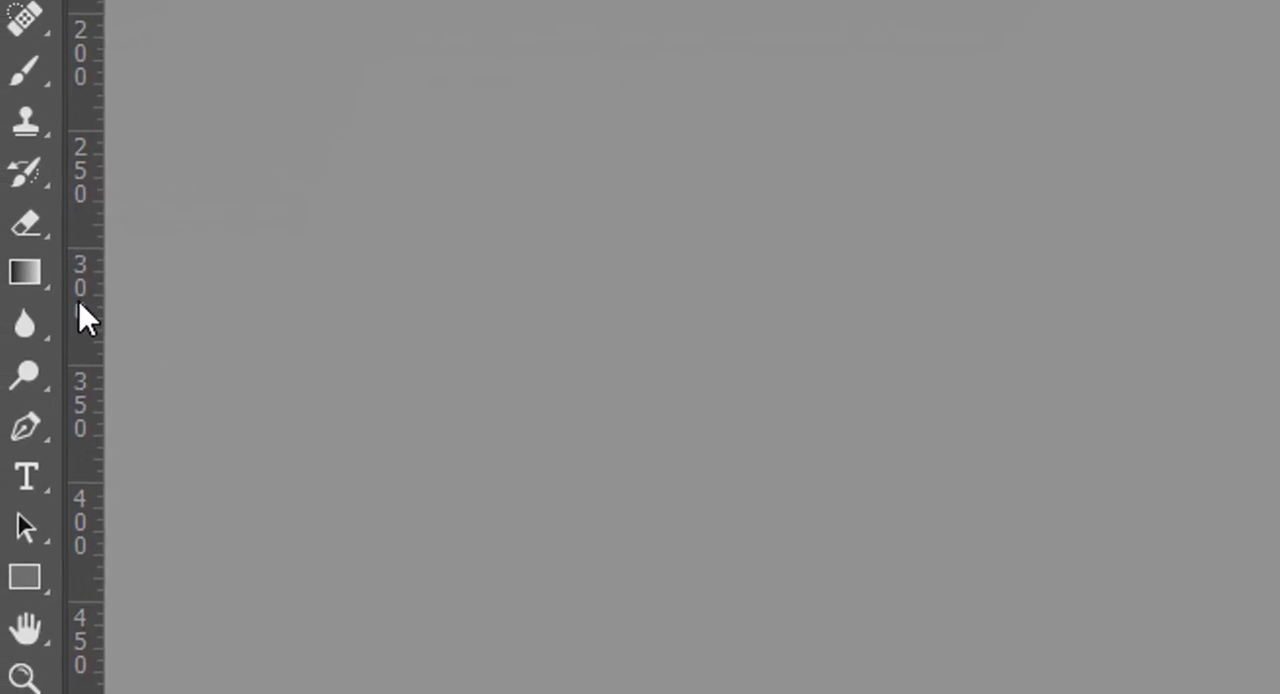
Step: Look through the measurement unit choices of the vertical ruler without changing them
right_click(65, 246)
right_click(65, 205)
right_click(85, 200)
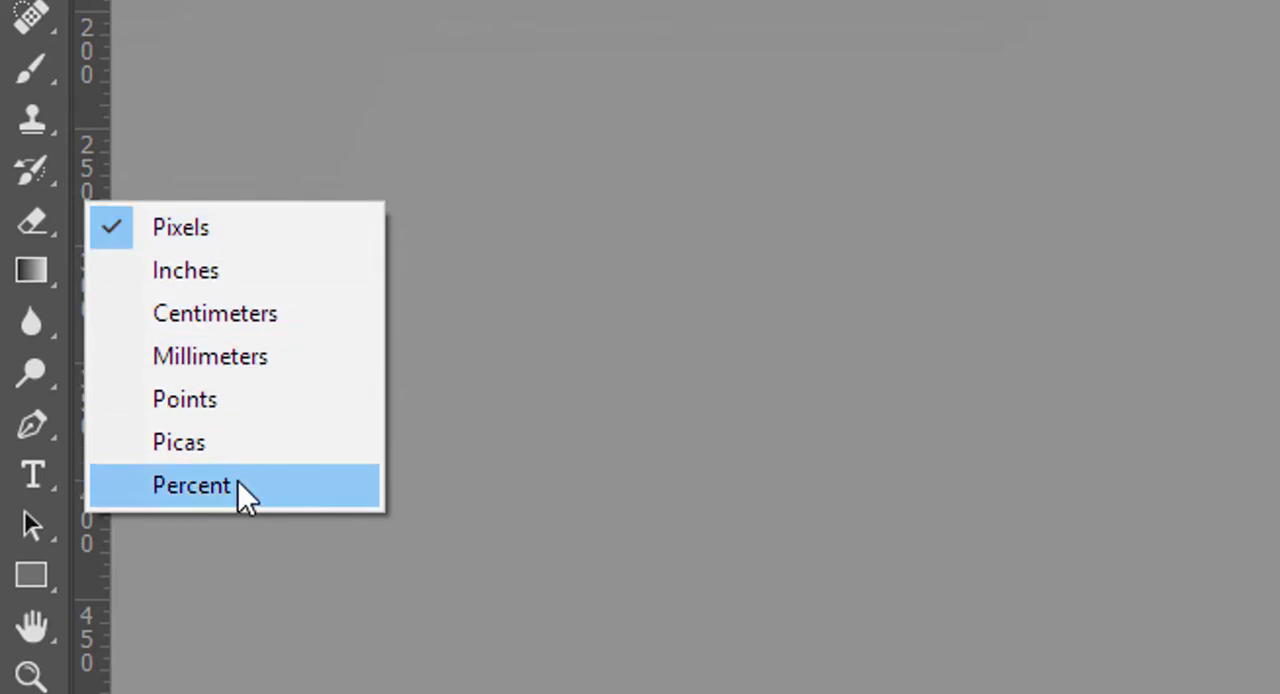
key("Escape")
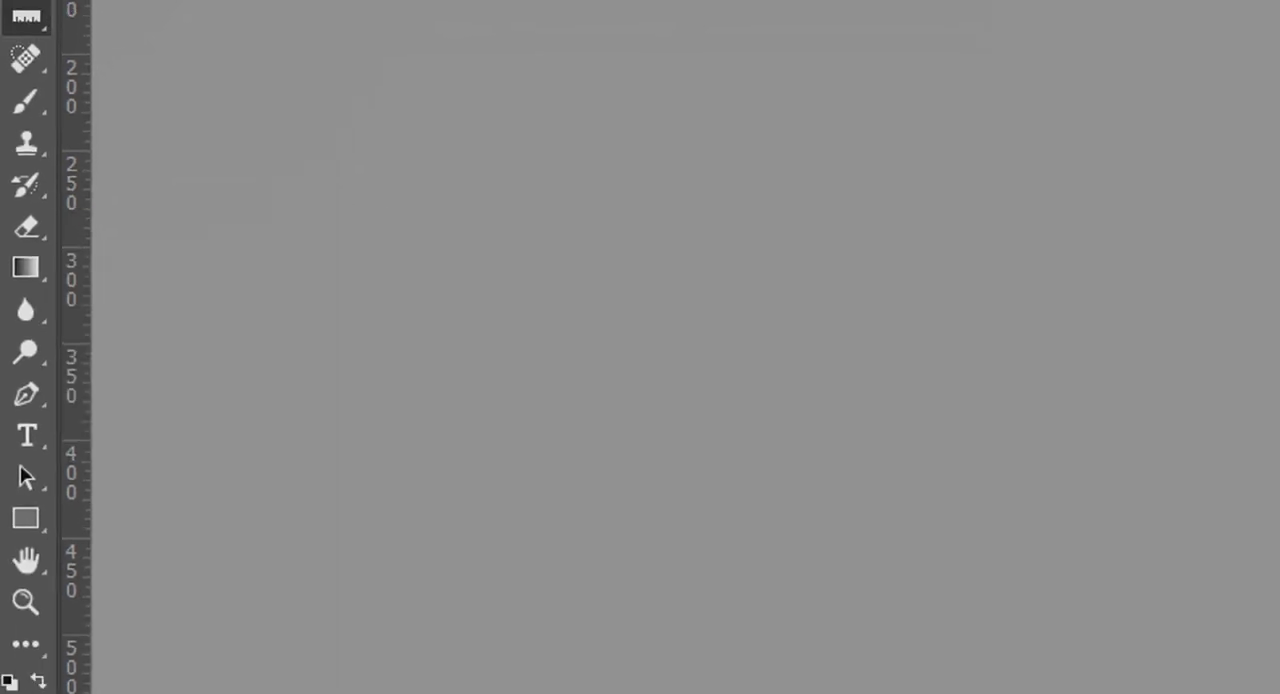
Step: Place two horizontal guides and four vertical guides, the vertical ones at about 190, 370, 555 and 730 px, and toggle the guides' visibility
left_click_drag(420, 58, 444, 201)
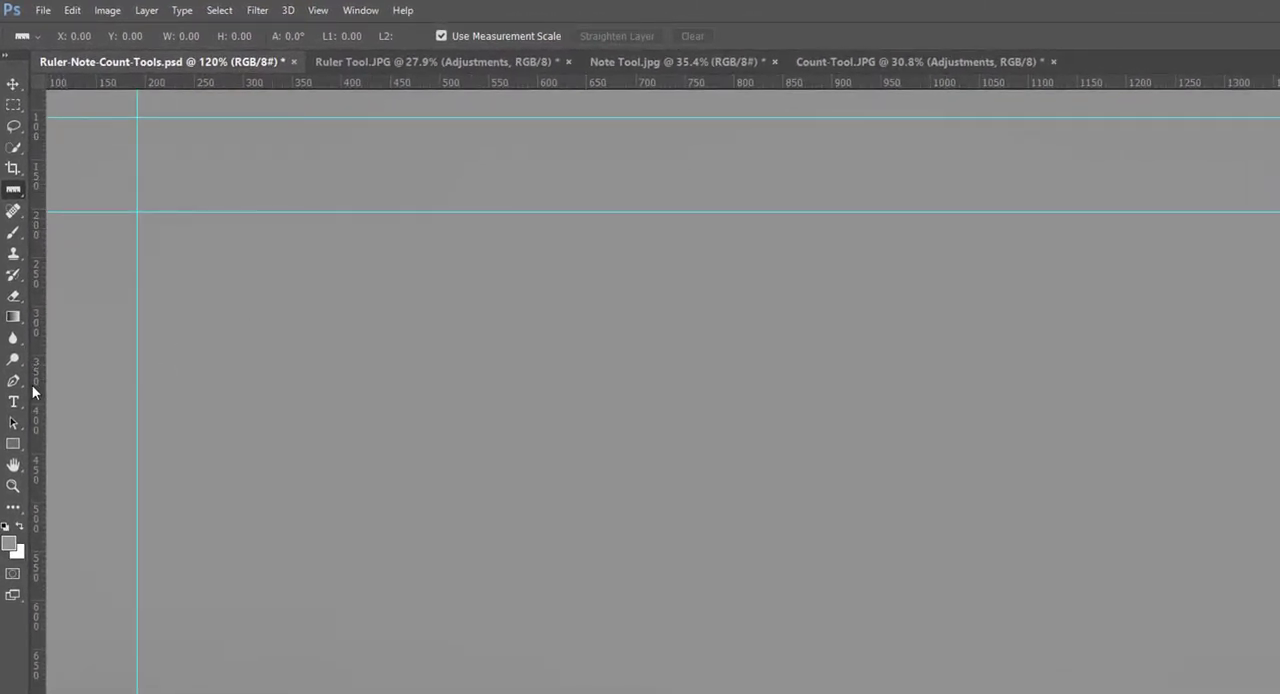
left_click_drag(35, 390, 312, 401)
left_click_drag(38, 422, 492, 425)
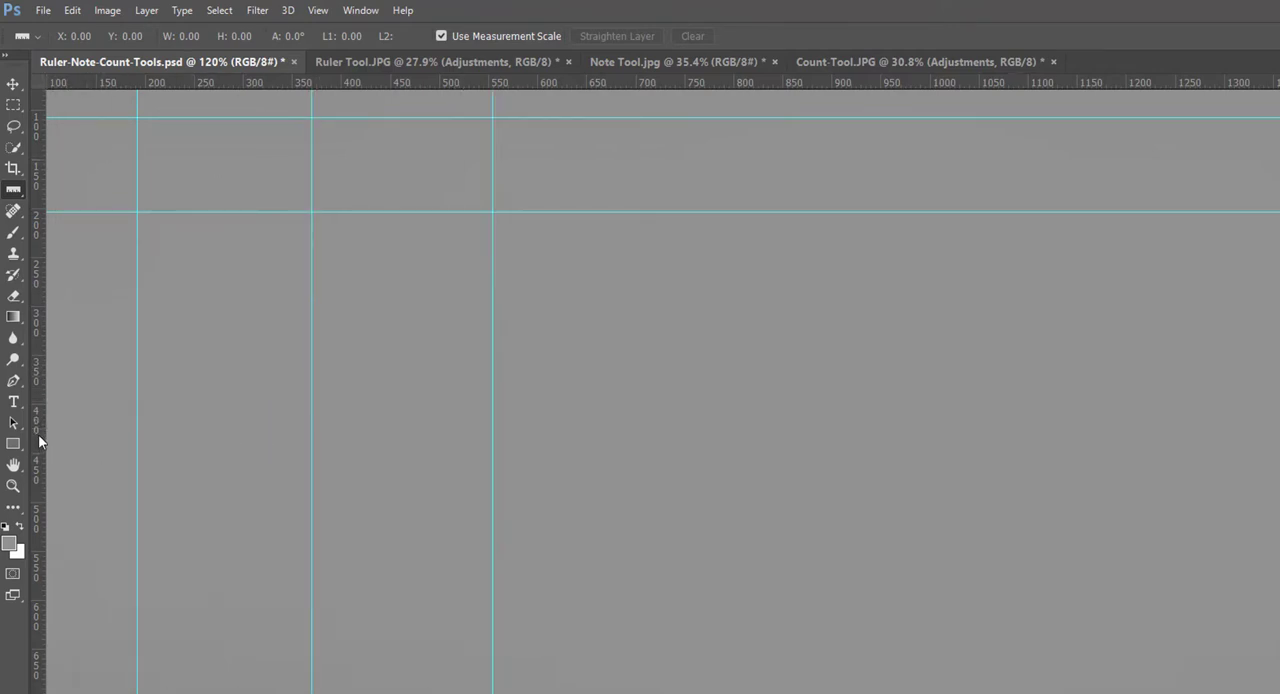
left_click_drag(38, 434, 665, 445)
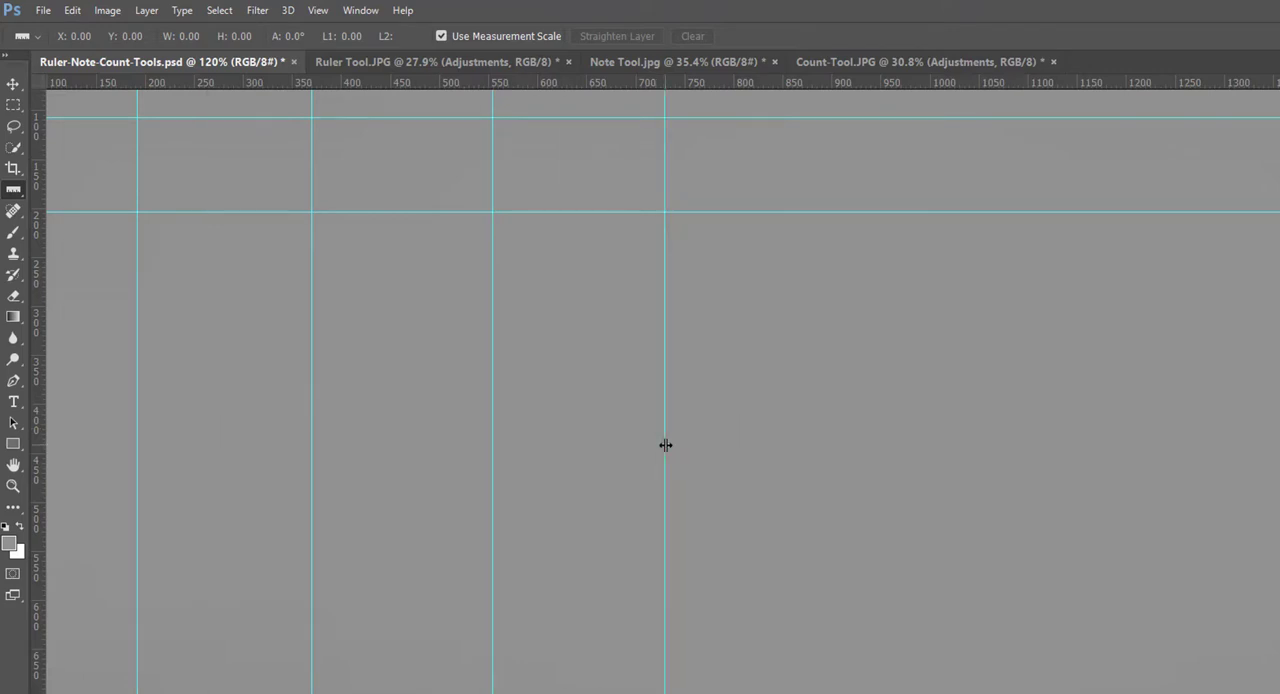
key("ctrl+semicolon")
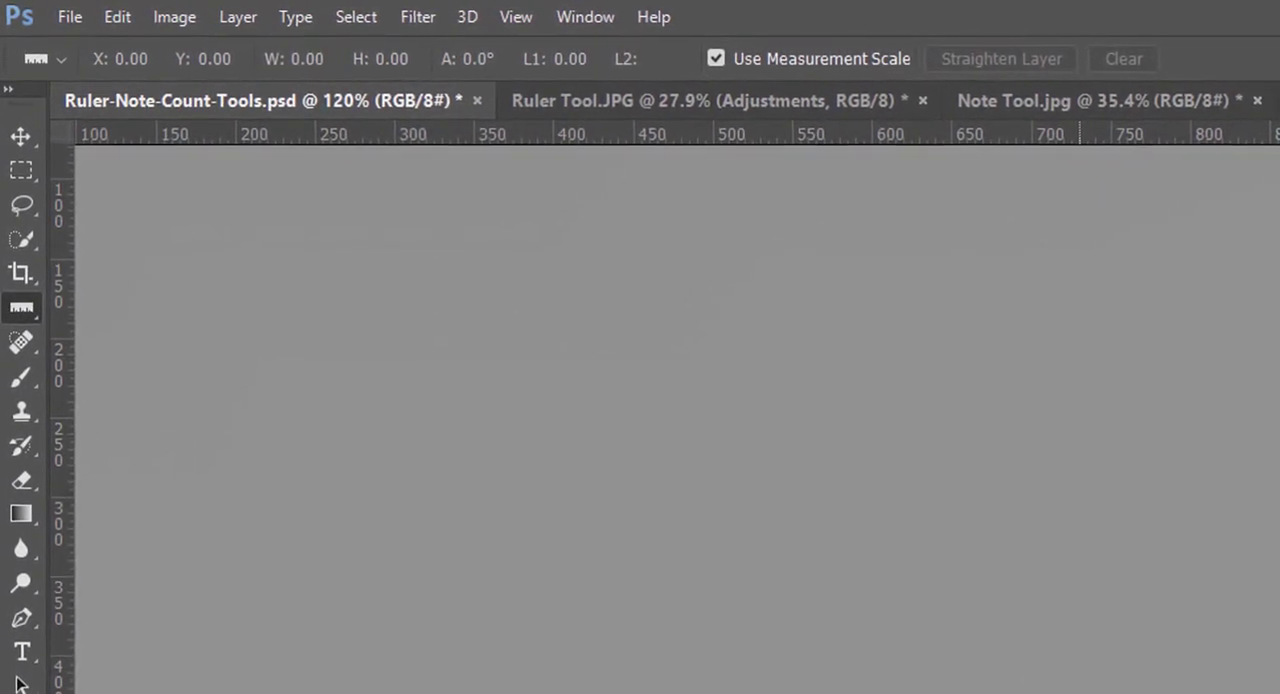
key("ctrl+;")
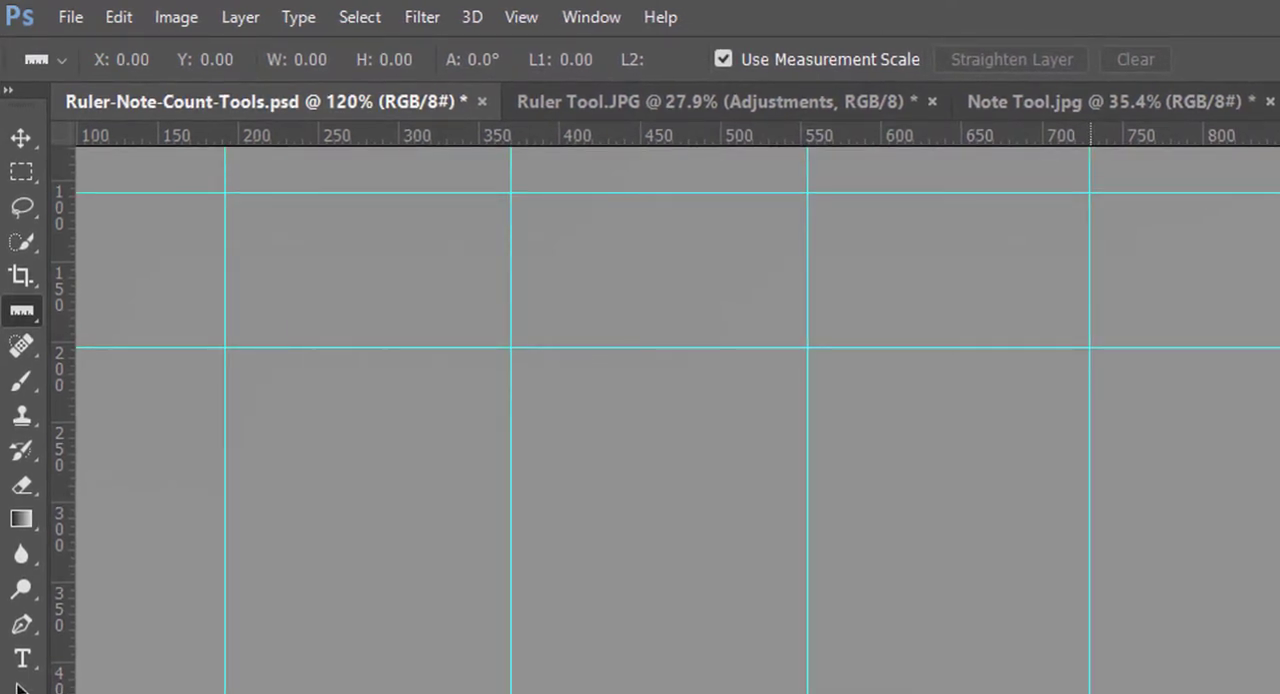
Step: Reselect the Ruler Tool and turn off Use Measurement Scale
right_click(22, 313)
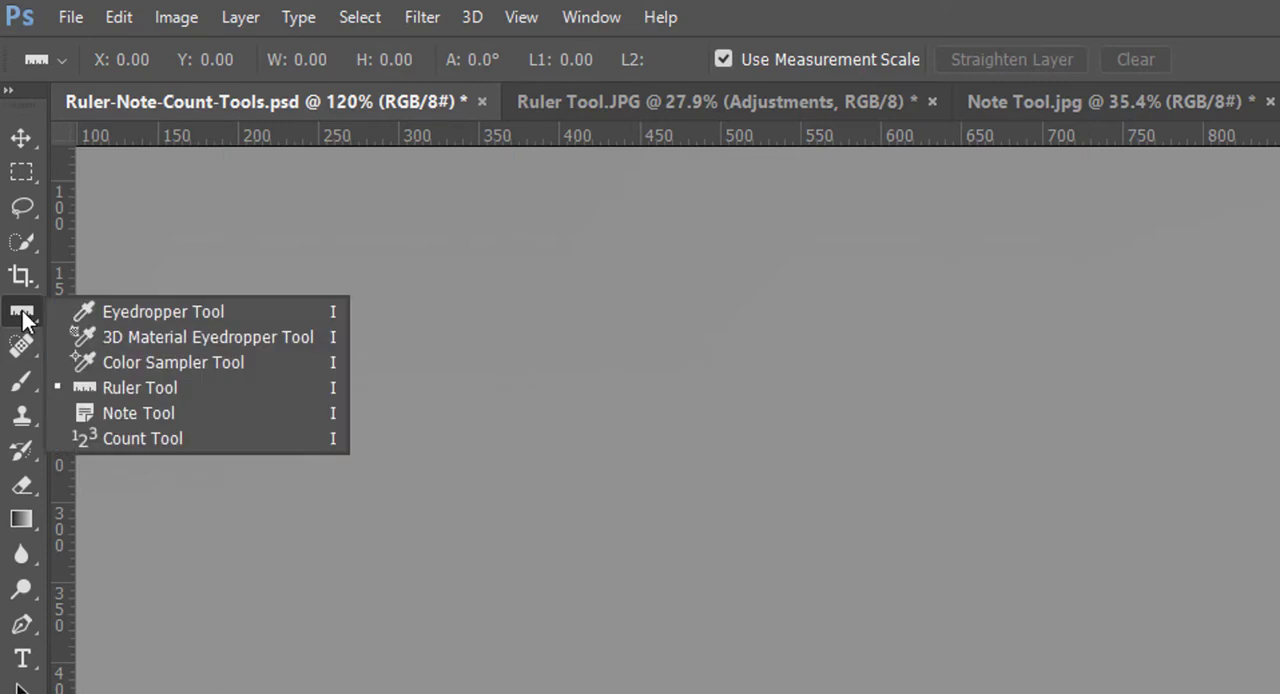
left_click(145, 391)
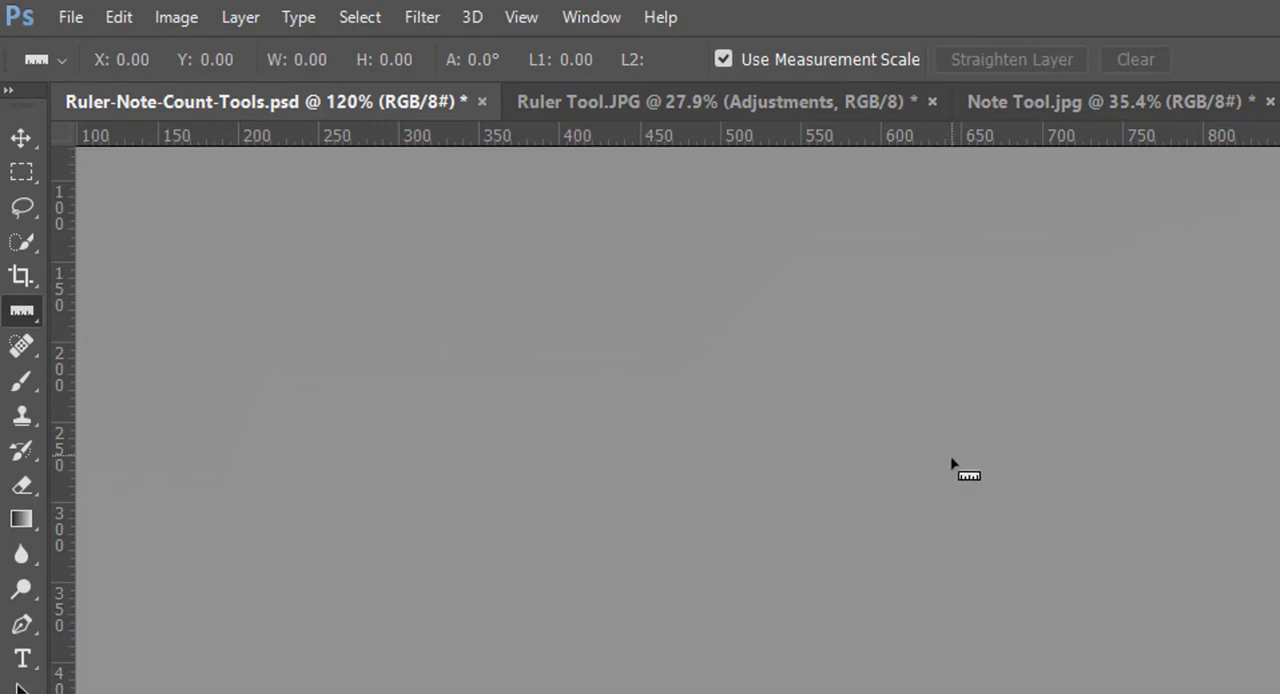
left_click(720, 59)
left_click(720, 59)
left_click(724, 59)
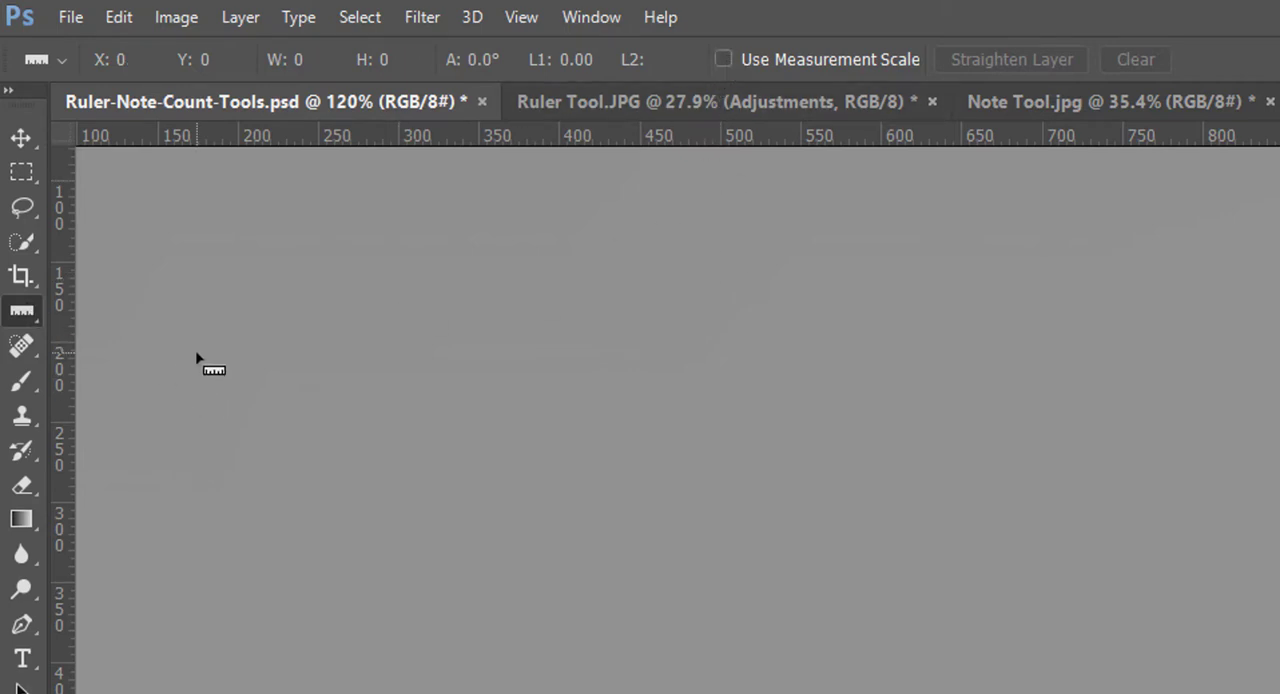
Step: Measure several sample horizontal and vertical distances on the grey canvas with the Ruler Tool
left_click_drag(196, 353, 819, 343)
left_click_drag(822, 398, 826, 517)
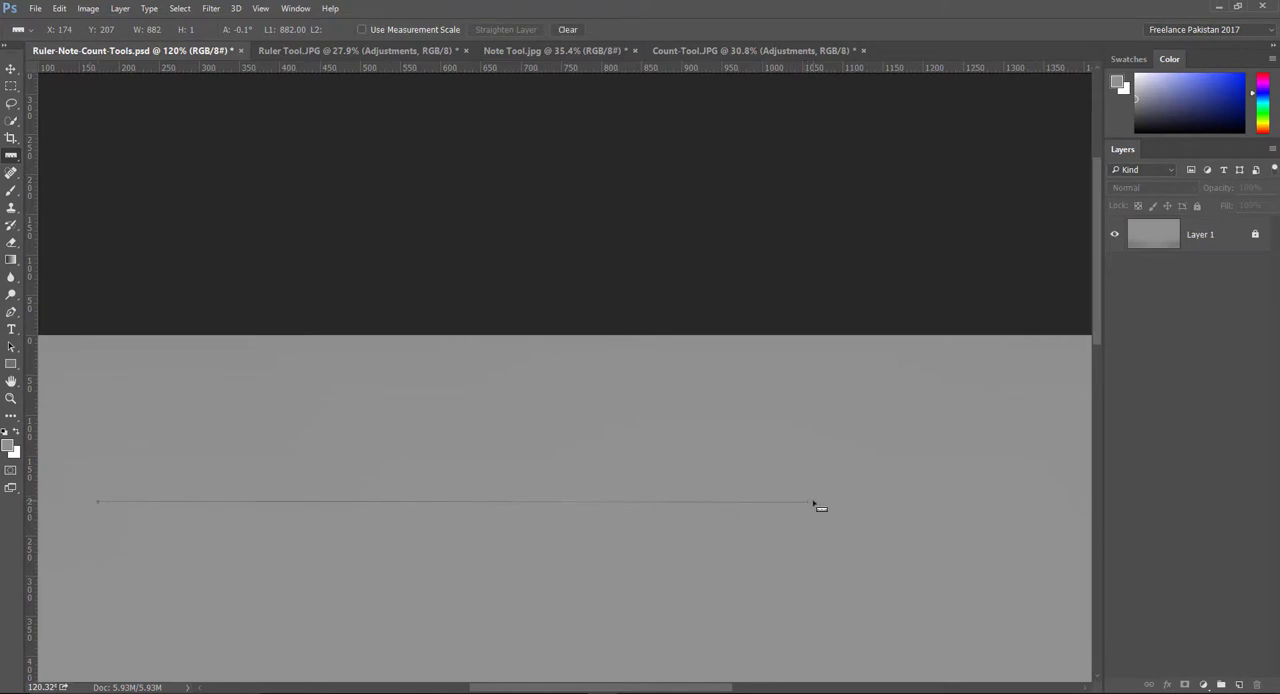
left_click_drag(470, 384, 468, 617)
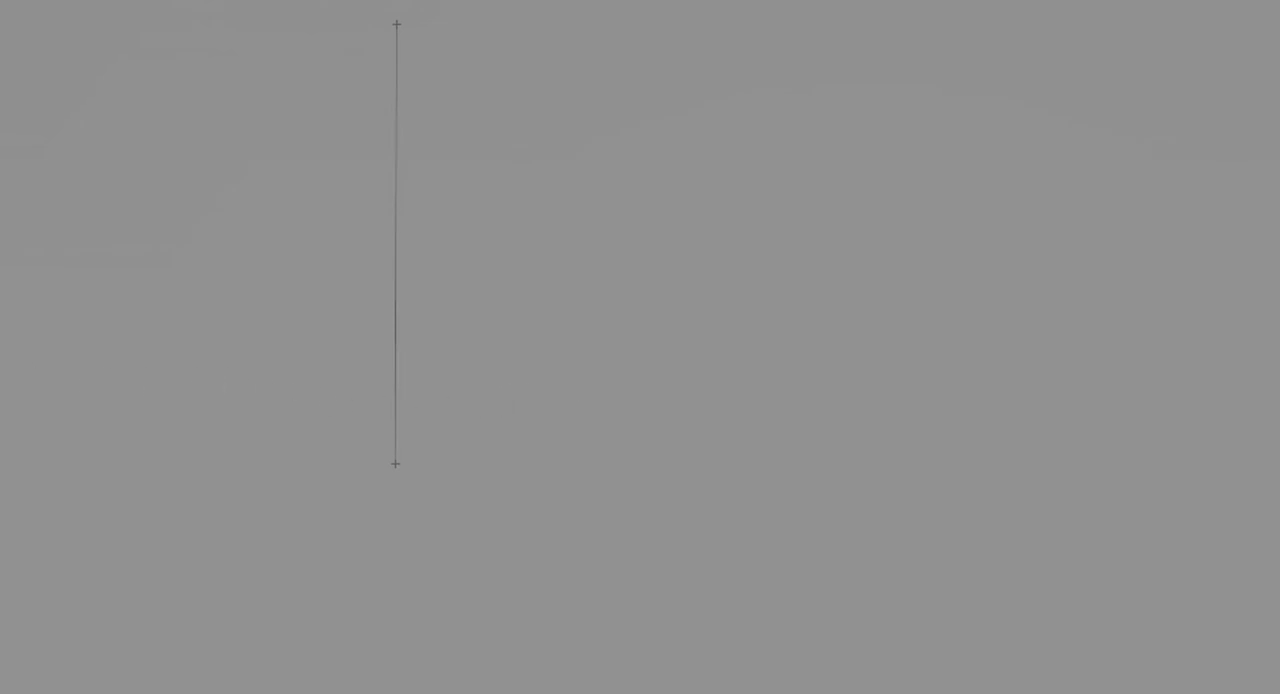
left_click_drag(0, 328, 1180, 329)
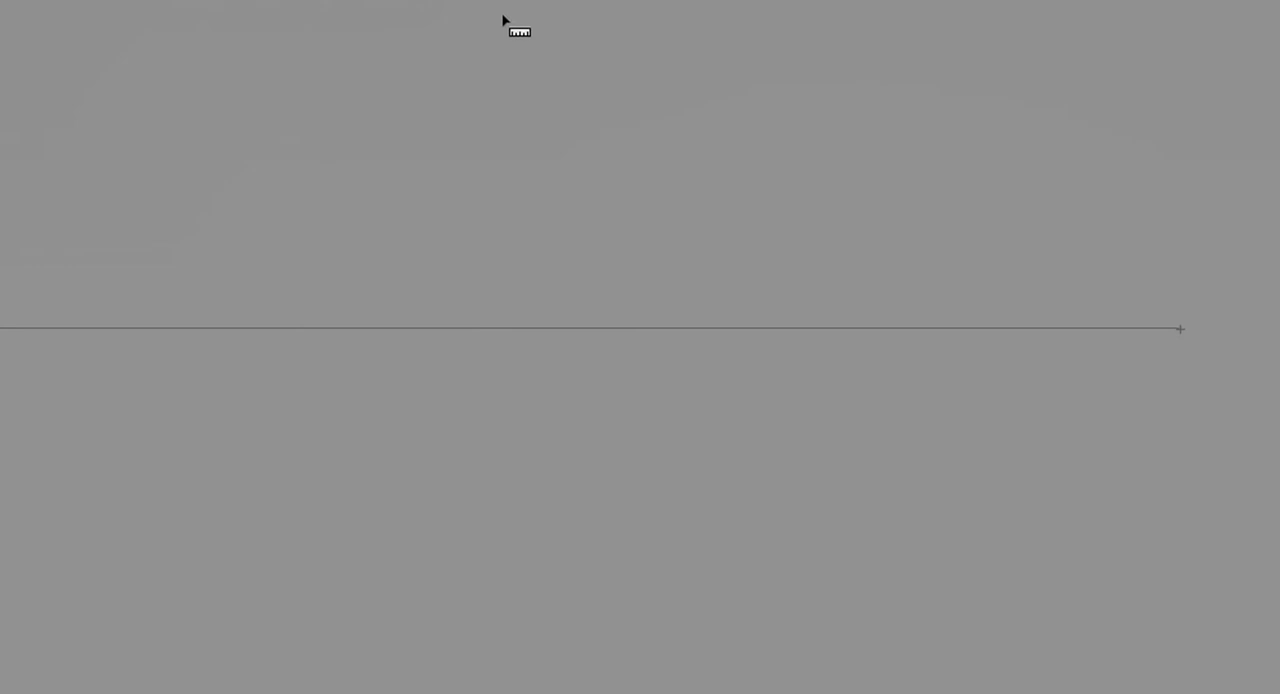
left_click_drag(503, 16, 503, 690)
left_click_drag(541, 463, 503, 690)
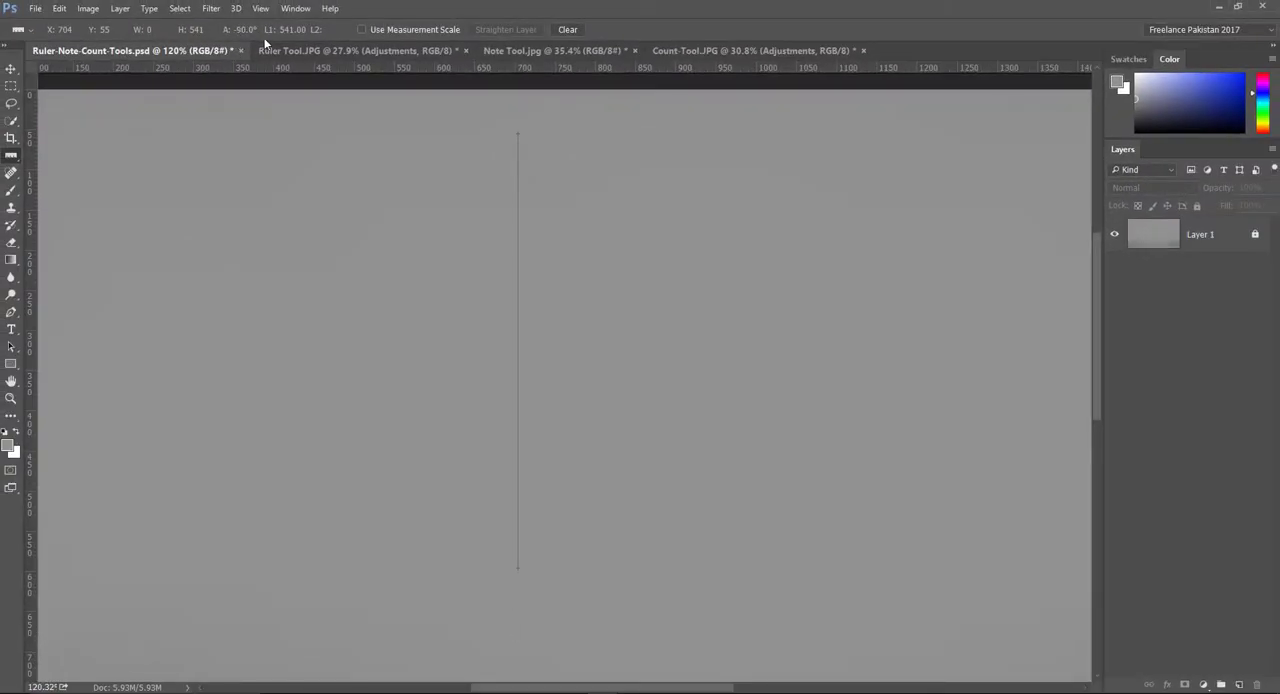
Step: Measure the full width and full height of the canvas from edge to edge
key("ctrl+0")
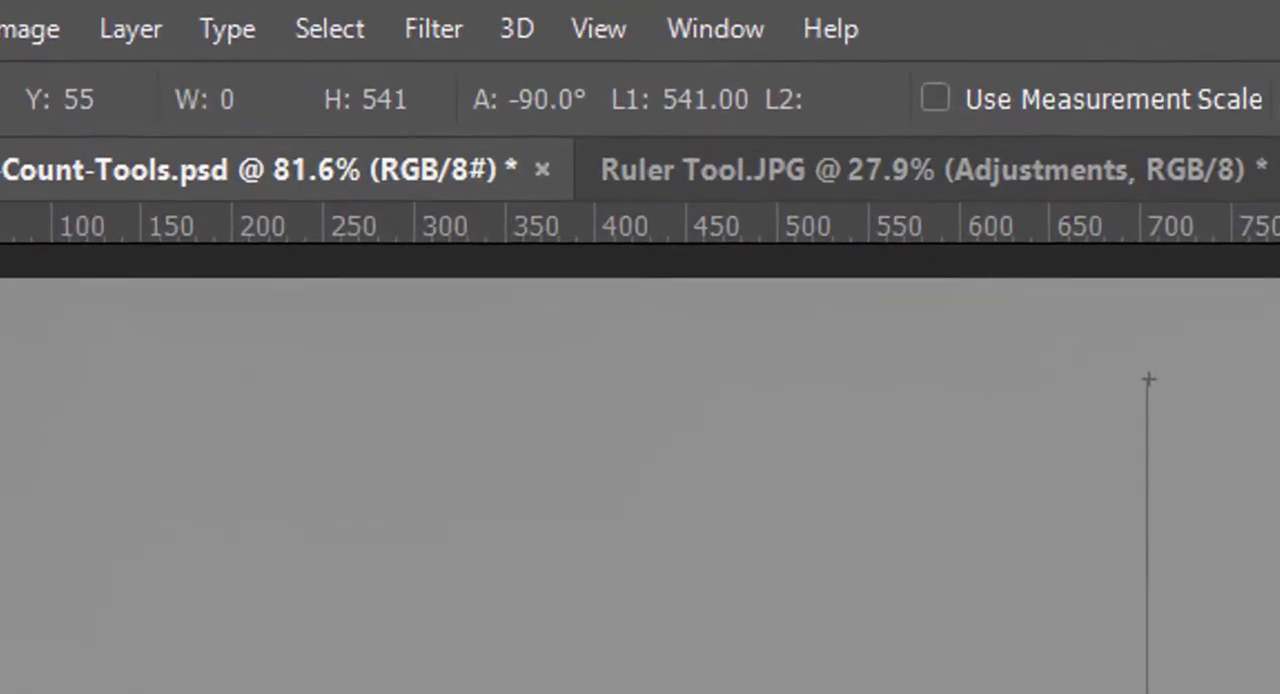
left_click_drag(285, 693, 1279, 693)
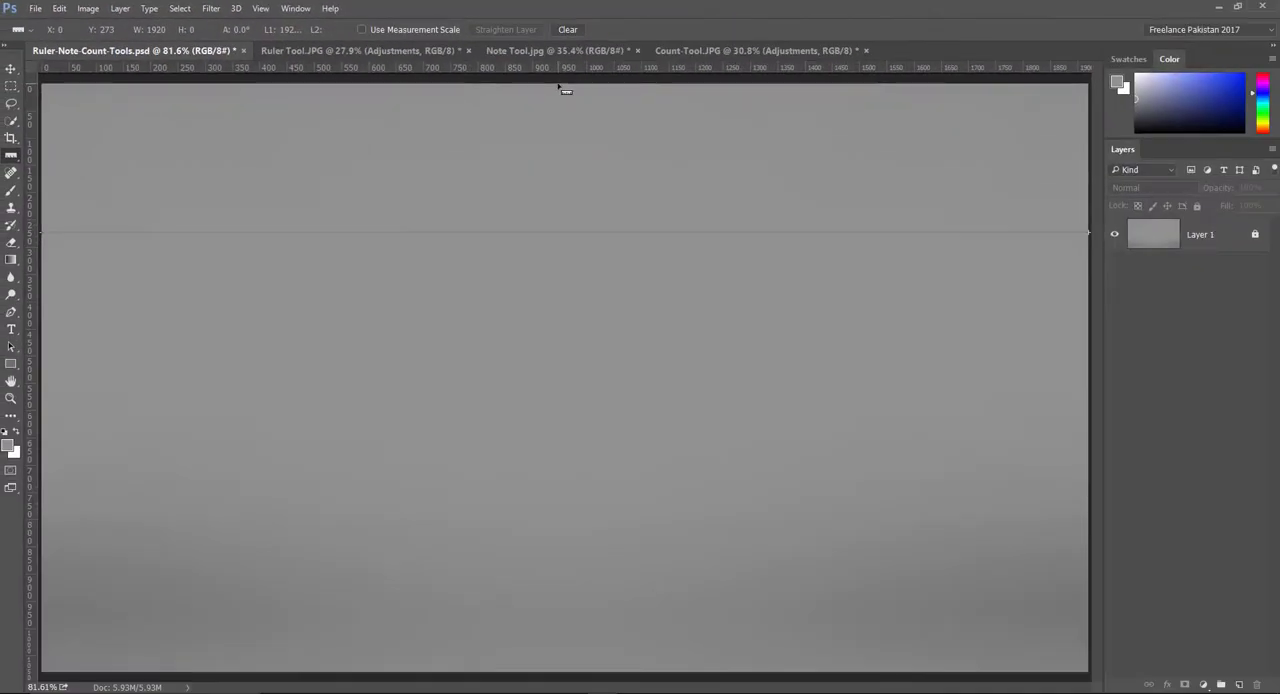
left_click_drag(559, 86, 558, 601)
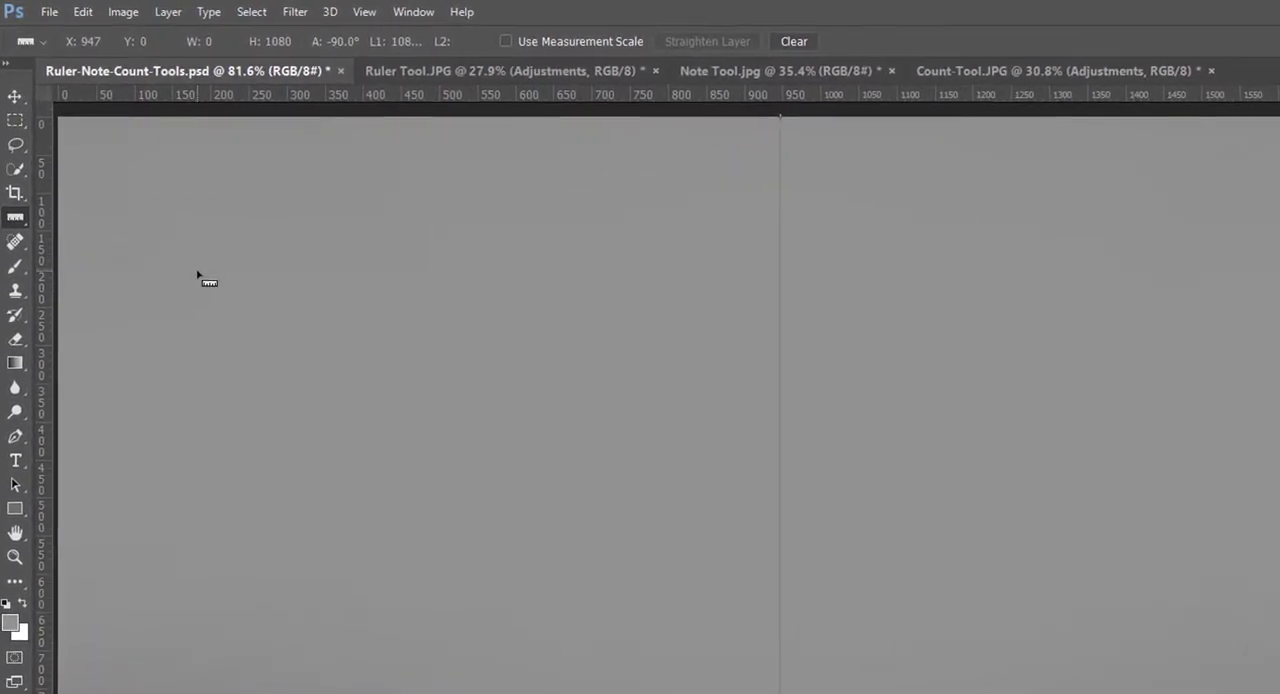
Step: Activate the Crop Tool to view its Straighten option, and return to the Ruler Tool
left_click(21, 192)
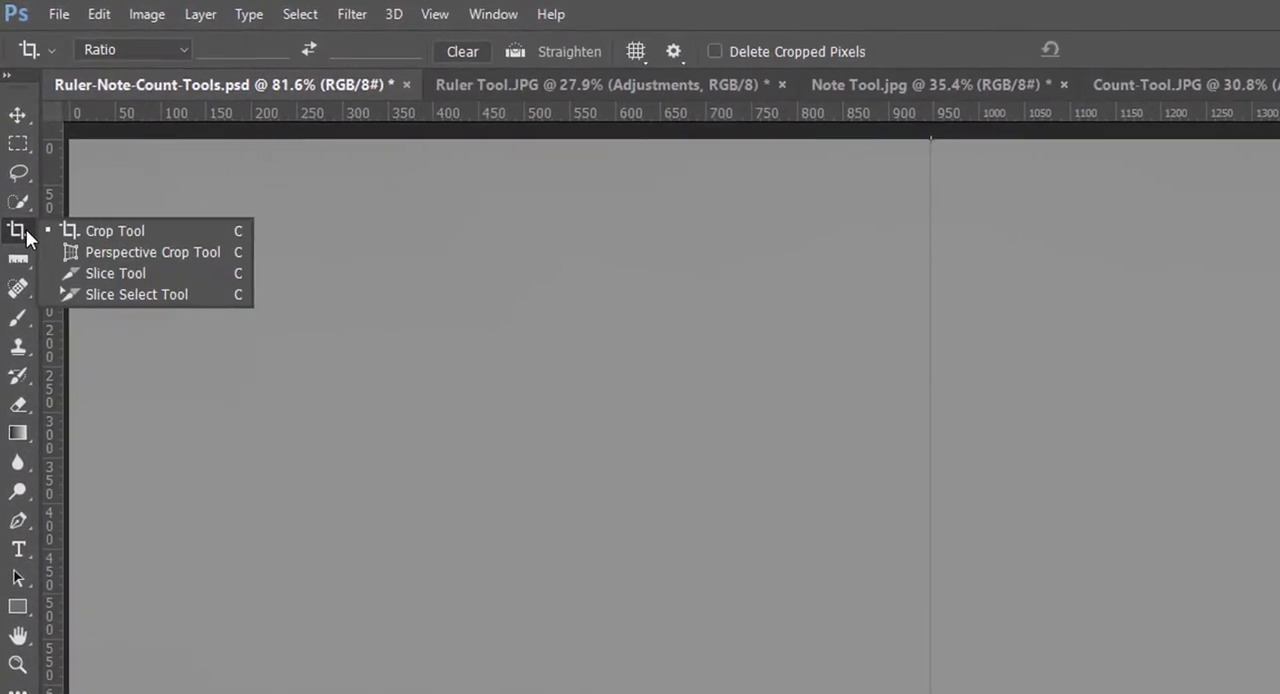
left_click(143, 232)
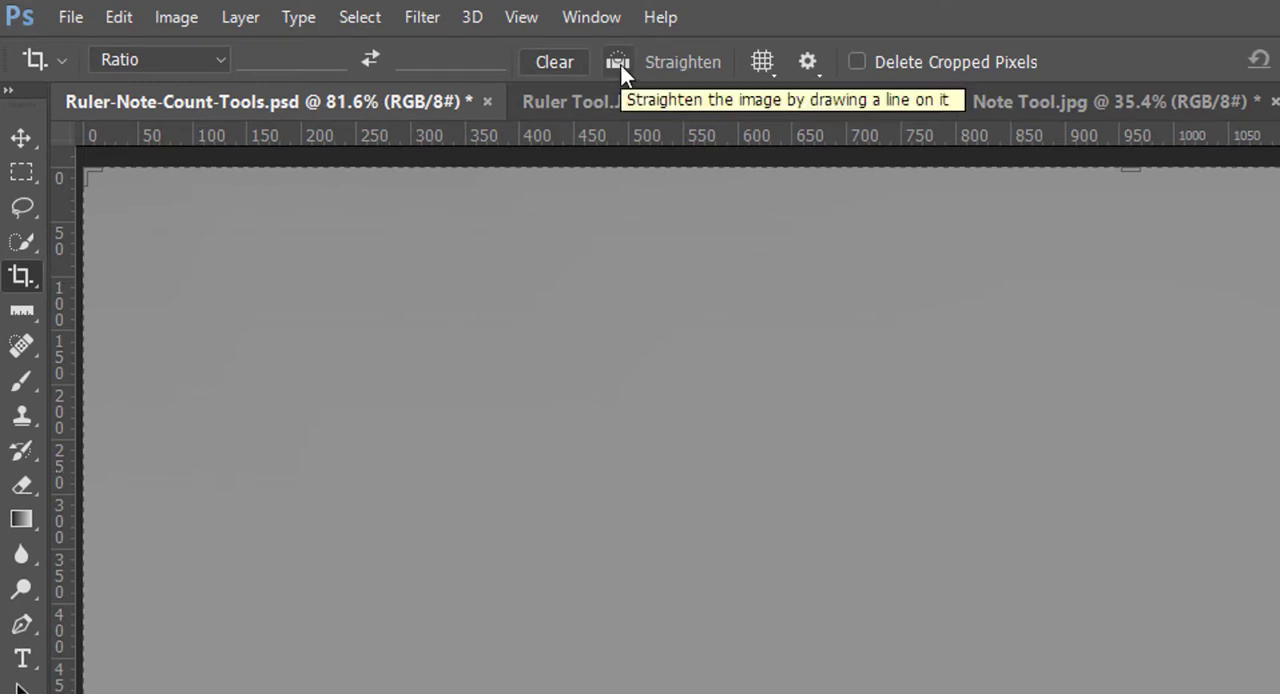
left_click(22, 311)
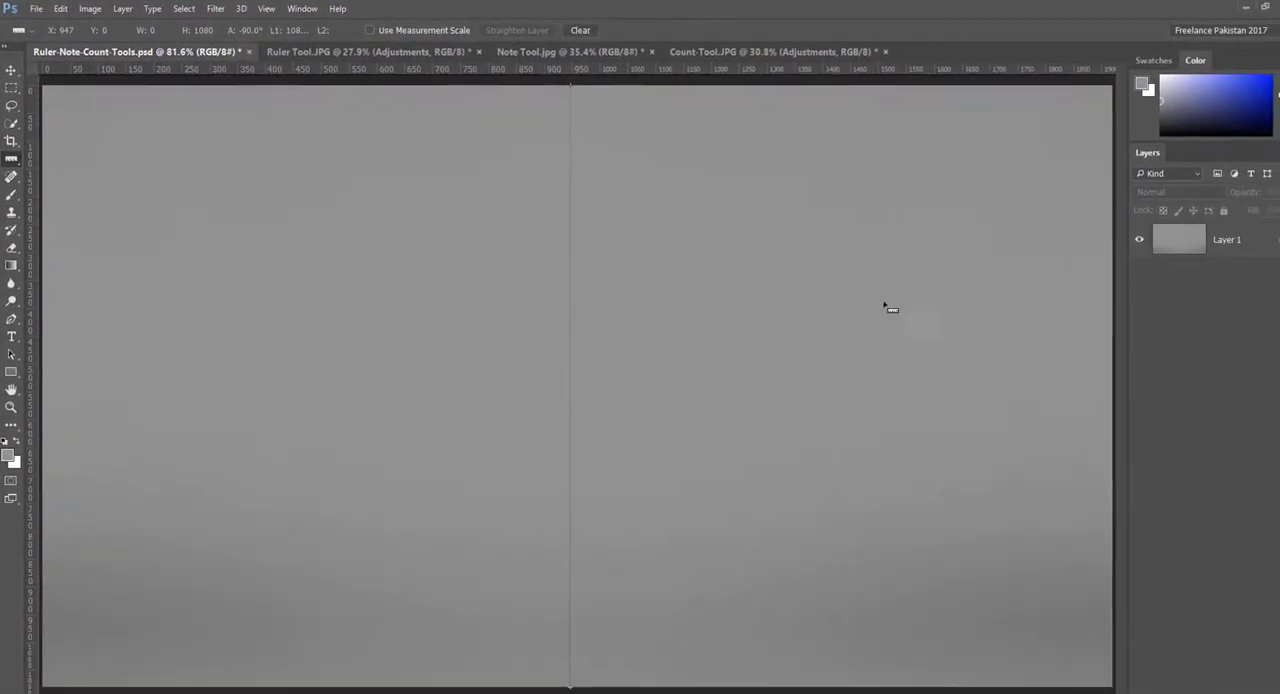
Step: In Ruler Tool.JPG, draw a ruler line along the wooden sign's upper edge and straighten the layer to it
left_click(344, 50)
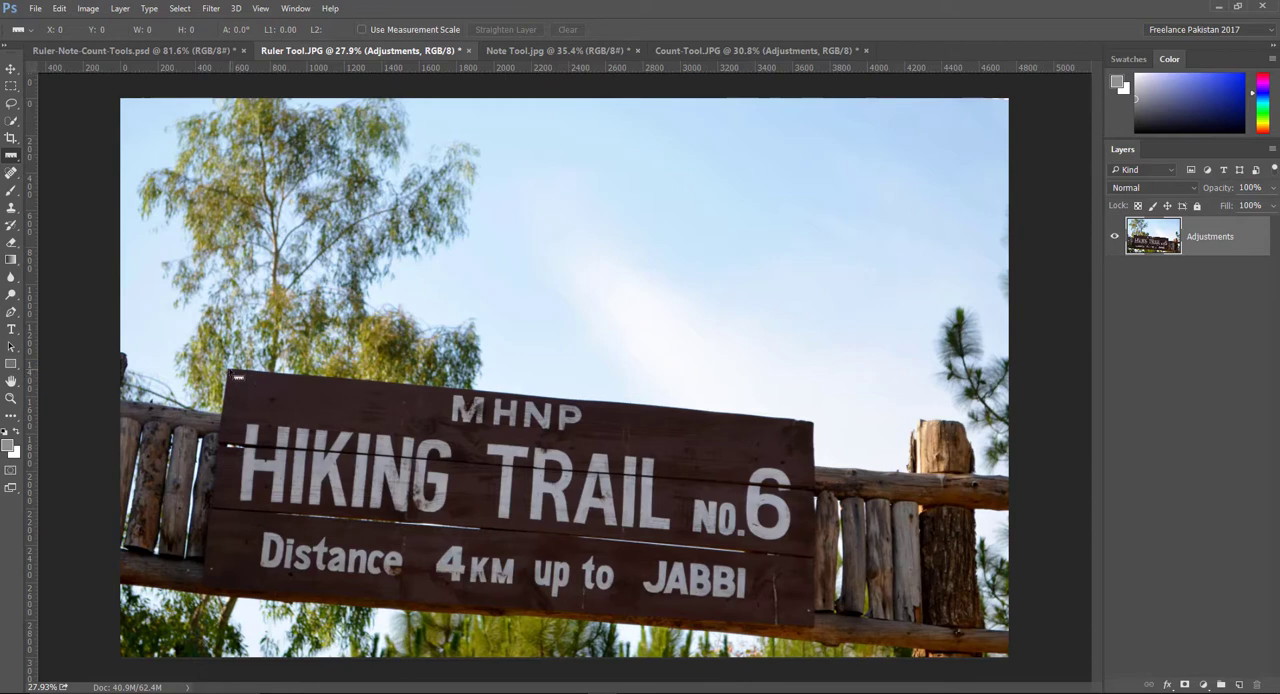
left_click_drag(236, 373, 816, 426)
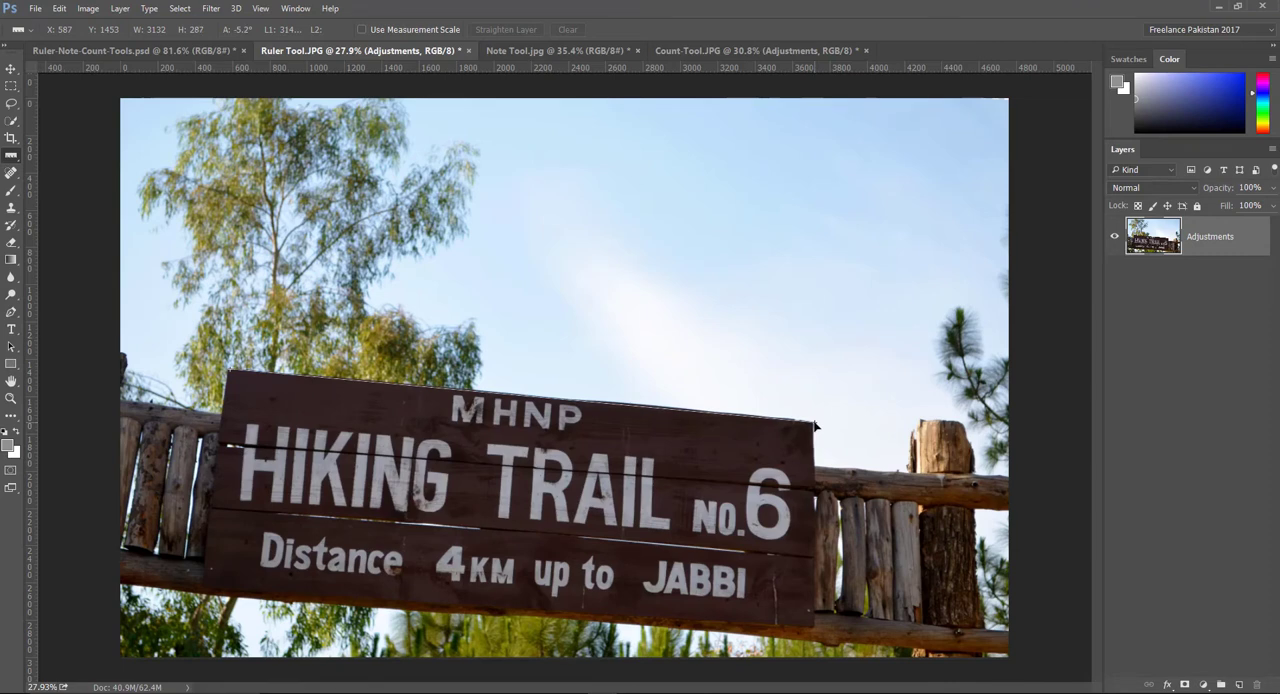
mouse_move(815, 422)
left_mouse_down()
mouse_move(812, 272)
mouse_move(812, 424)
mouse_move(780, 277)
mouse_move(816, 427)
left_mouse_up()
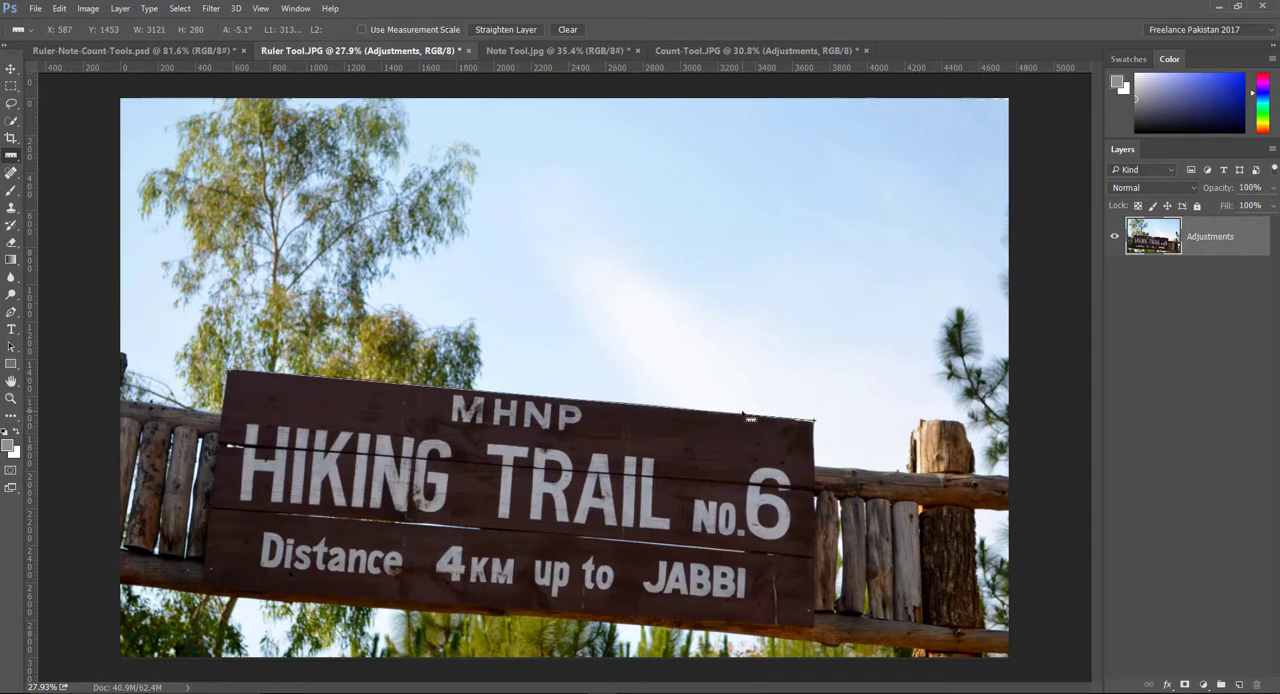
left_click(506, 30)
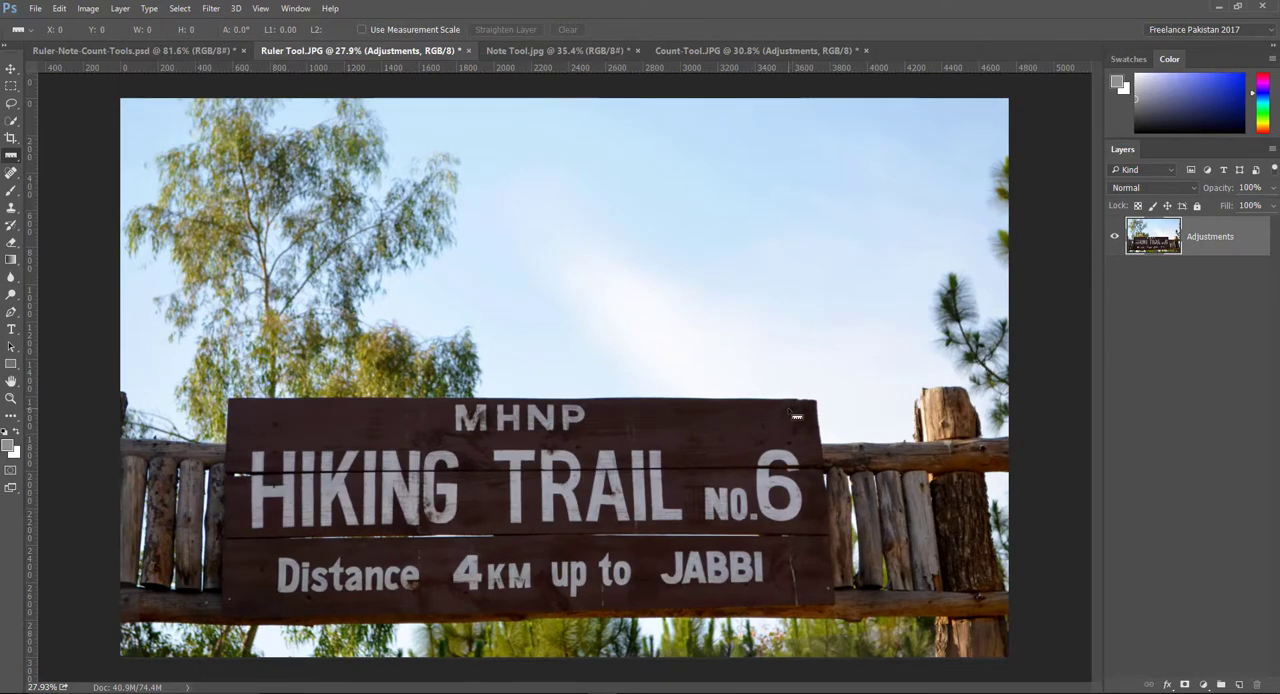
Step: Compare the sign before and after straightening by repeatedly undoing and reapplying the straightening, ending with the level version
key("ctrl+z")
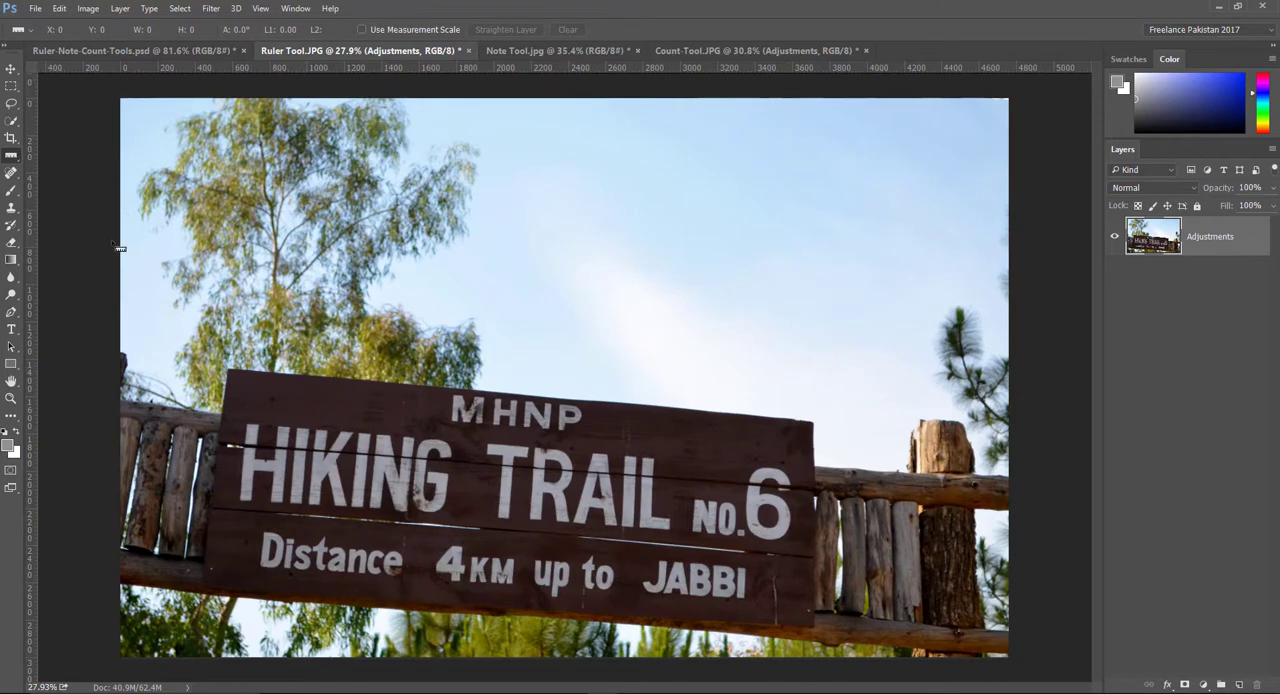
left_click(507, 30)
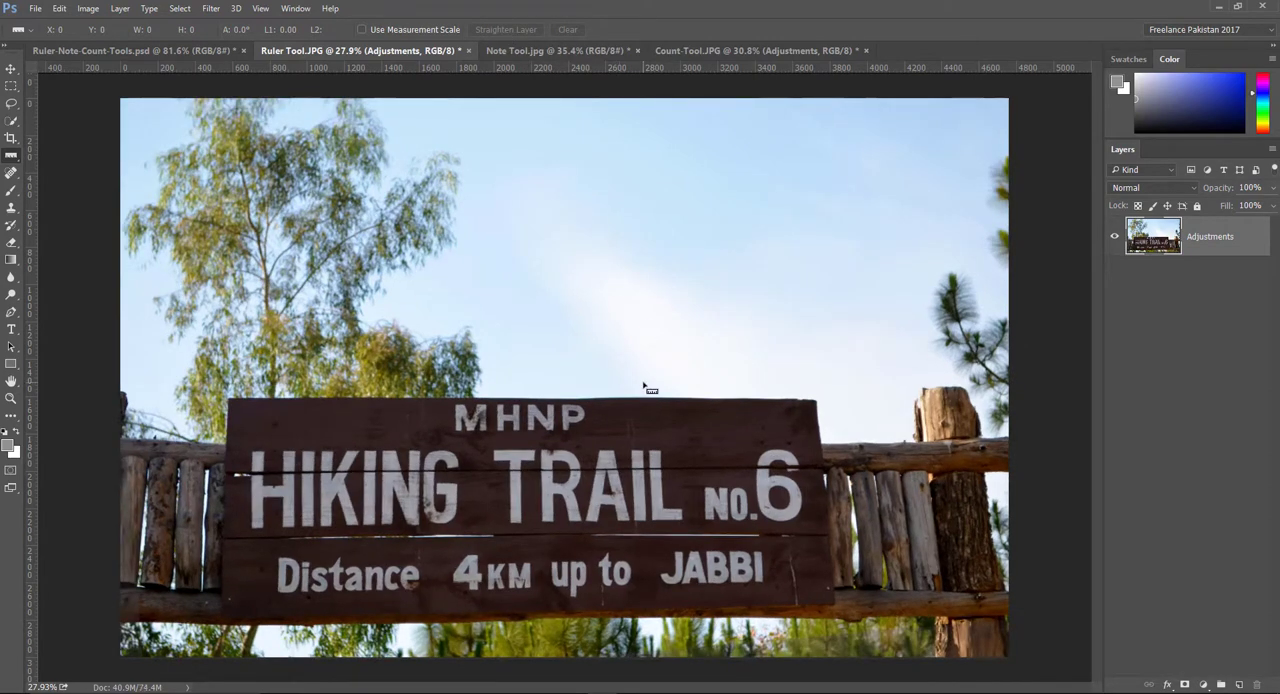
key("ctrl+z")
key("ctrl+z")
key("ctrl+z")
key("ctrl+z")
key("ctrl+z")
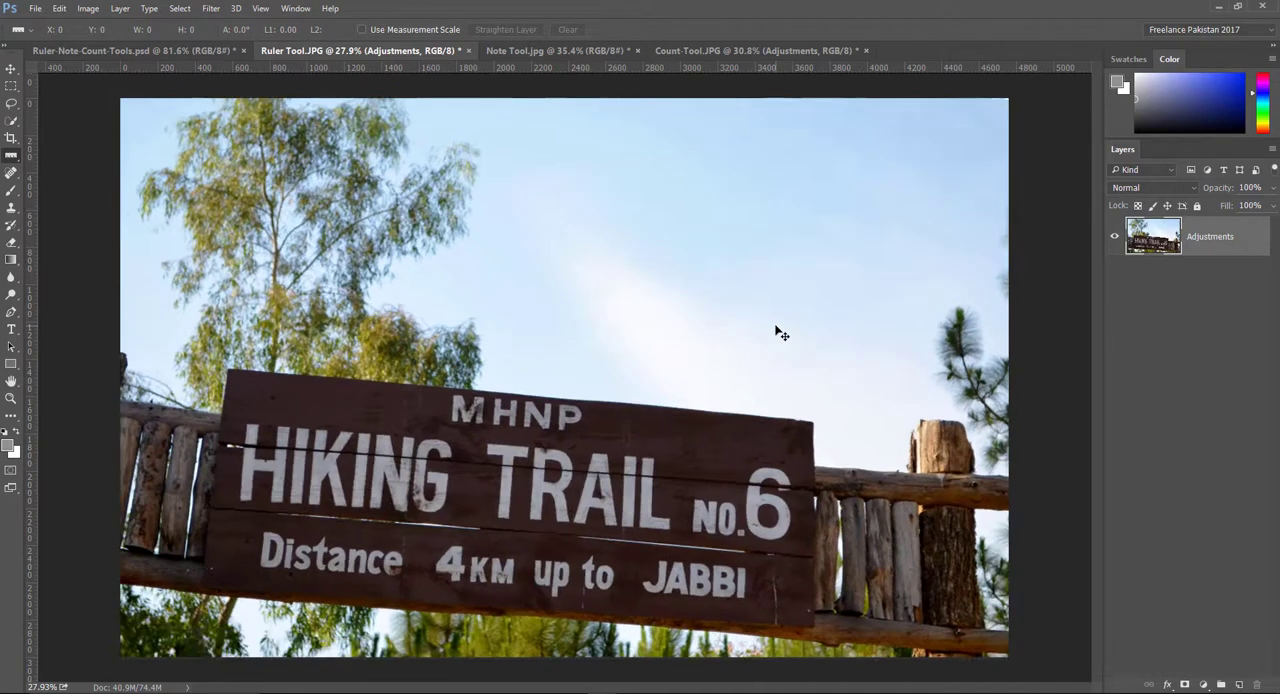
key("ctrl+z")
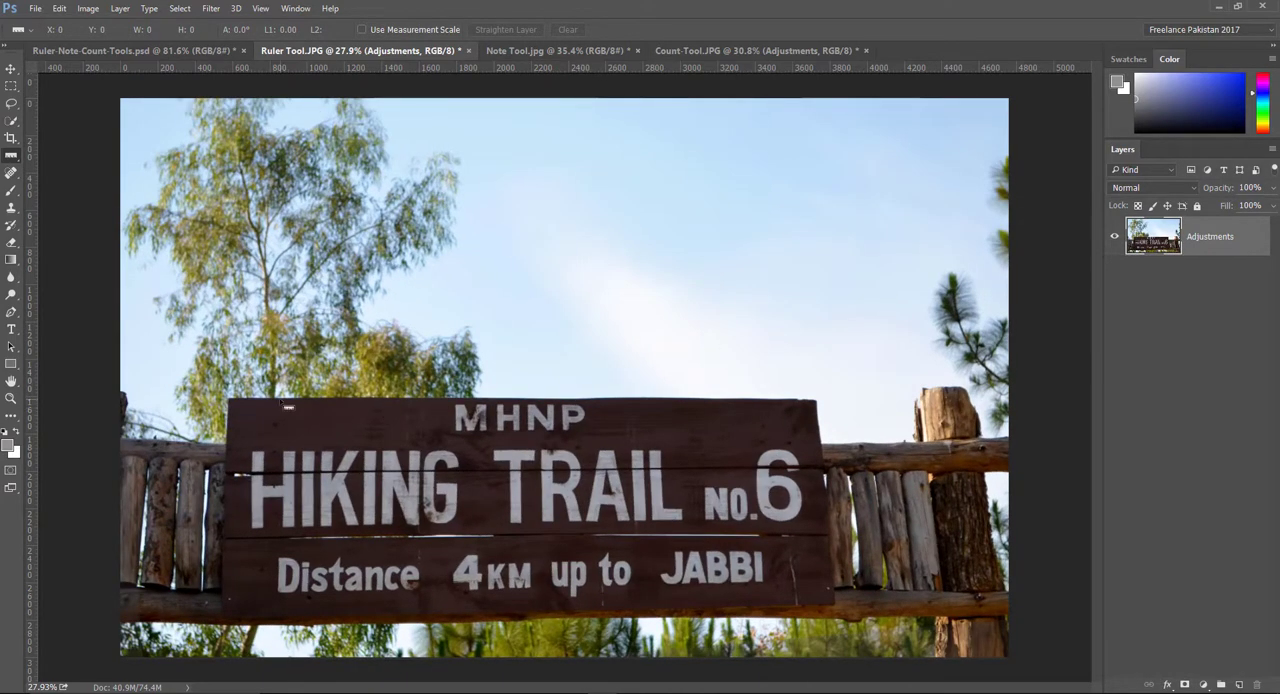
Step: In Ruler-Note-Count-Tools.psd, clear the existing ruler line and draw a vertical one about 462 px long
left_click(150, 51)
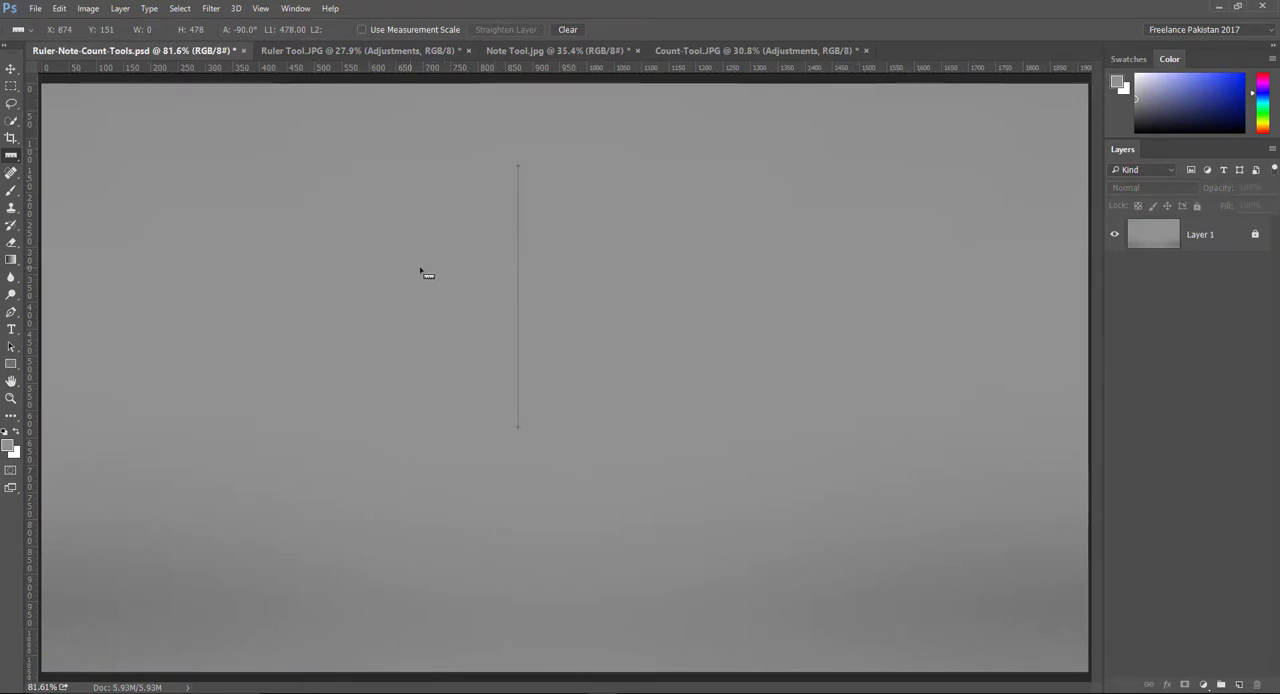
left_click(567, 29)
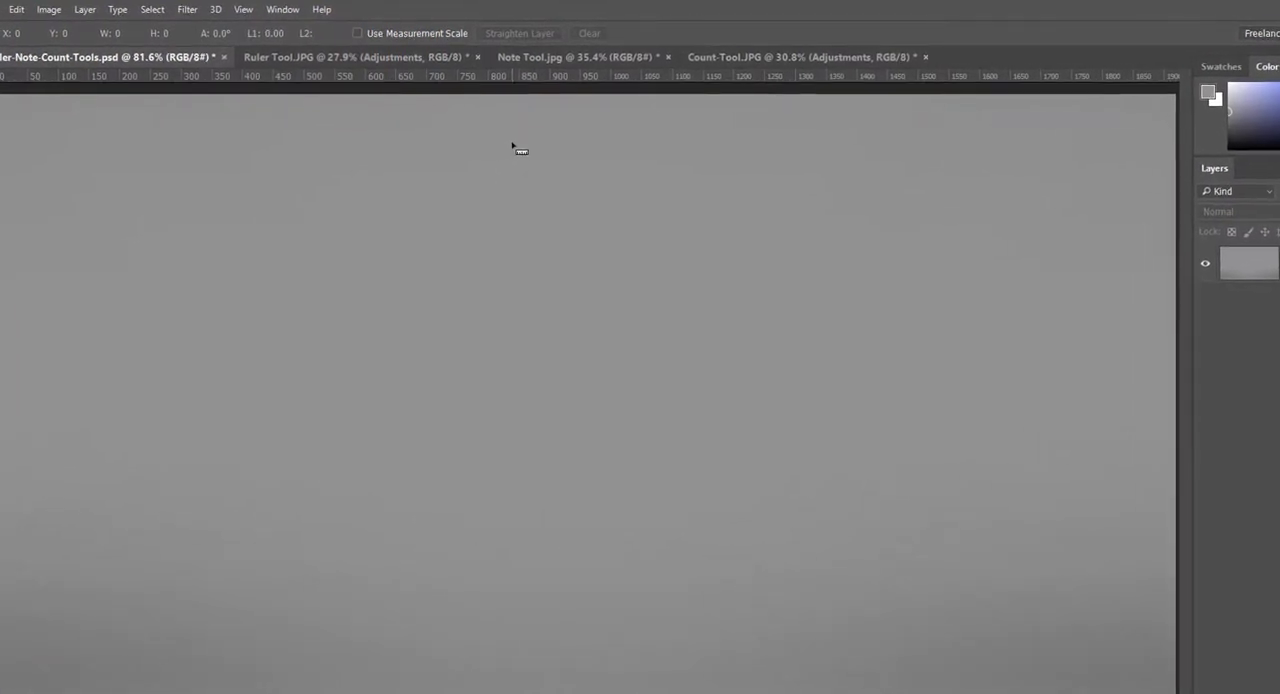
left_click_drag(520, 201, 526, 464)
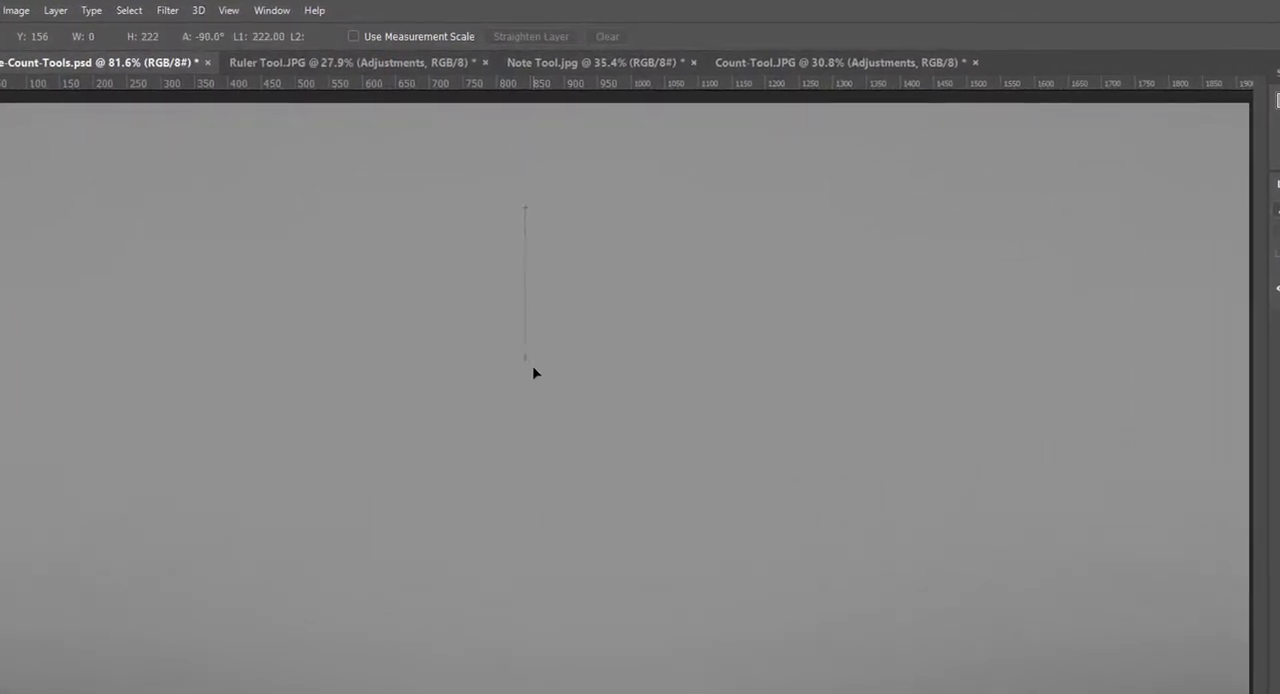
left_click_drag(538, 523, 529, 471)
mouse_move(535, 576)
left_mouse_down()
mouse_move(523, 236)
mouse_move(535, 564)
left_mouse_up()
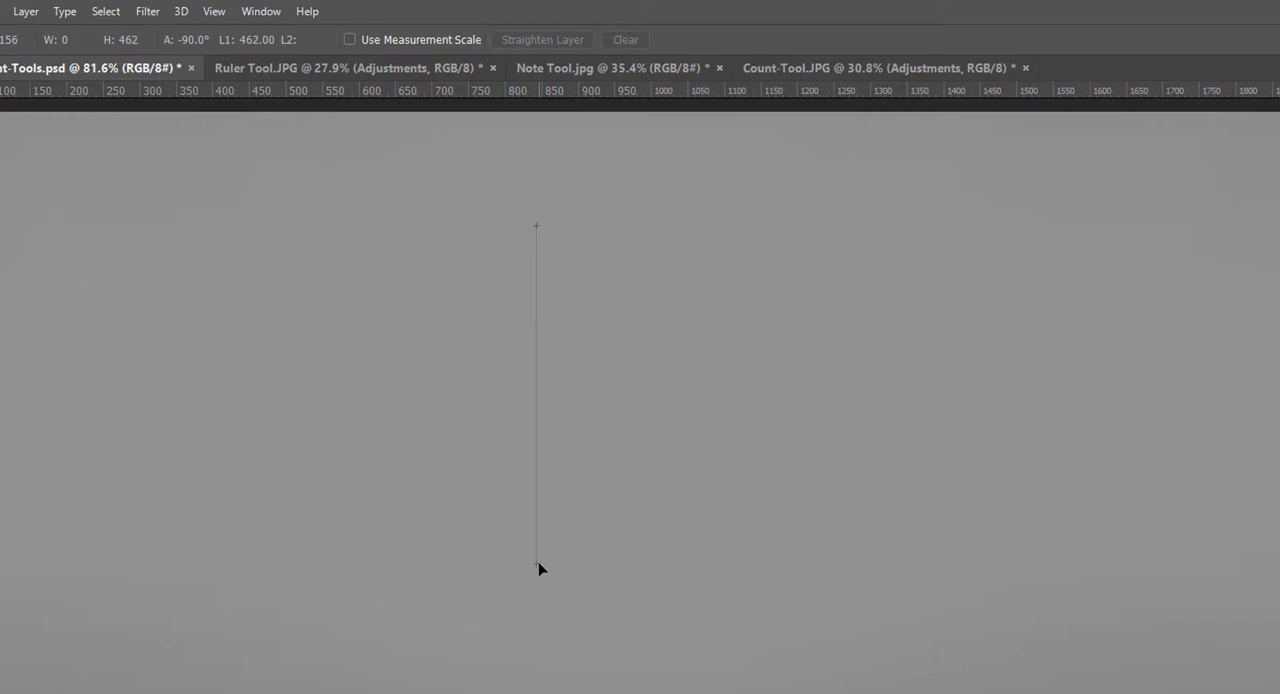
Step: Swing the ruler line's lower endpoint to different angles, and set the line vertical at about 515 px long
left_click_drag(565, 561, 645, 413)
left_click_drag(645, 413, 501, 380)
left_click_drag(501, 380, 540, 610)
Step: Move the whole ruler line back and forth across the canvas, leaving its upper end at about X 801, Y 99
left_click_drag(534, 468, 857, 468)
left_click_drag(799, 439, 619, 310)
left_click_drag(416, 309, 494, 320)
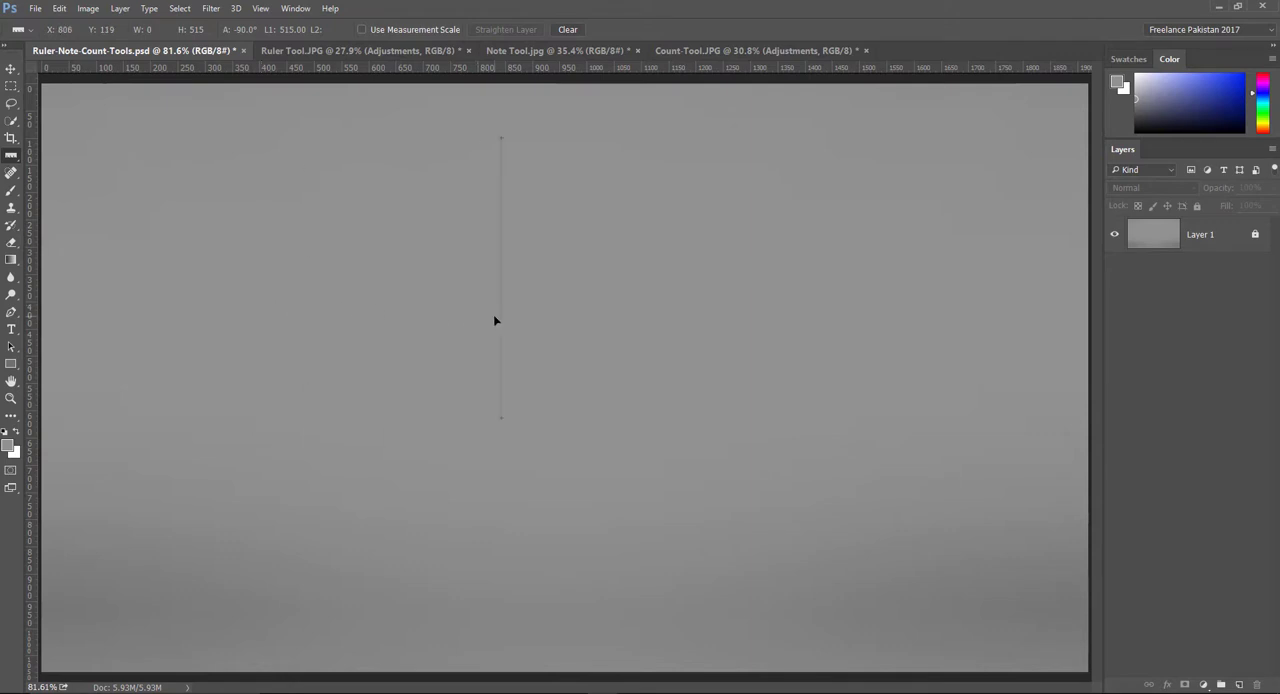
left_click_drag(494, 320, 919, 300)
left_click_drag(705, 307, 477, 320)
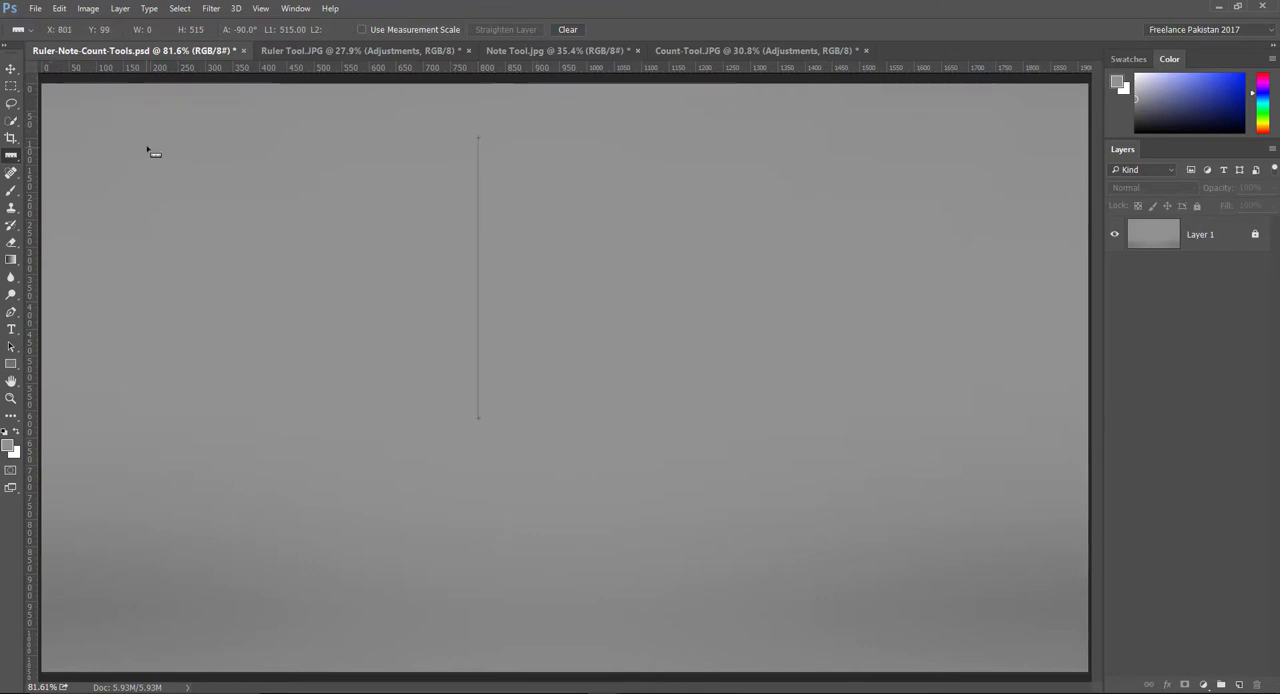